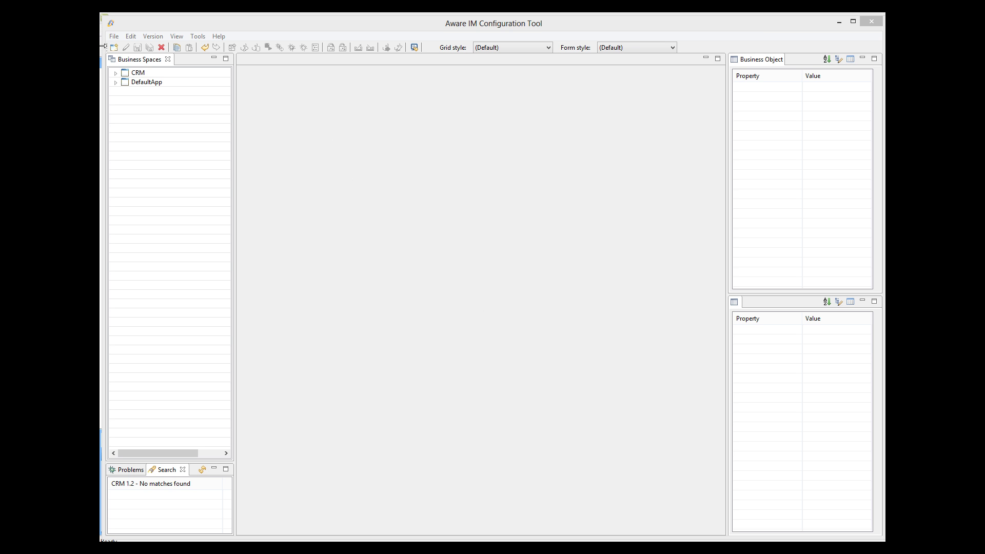
Step: Create a blank business space named Library
click(114, 47)
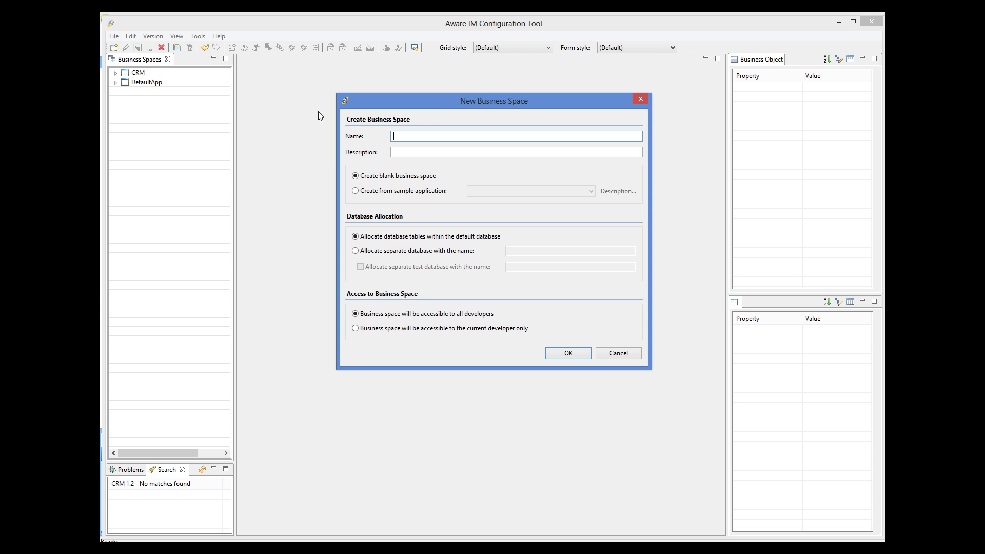
text(Library)
click(575, 354)
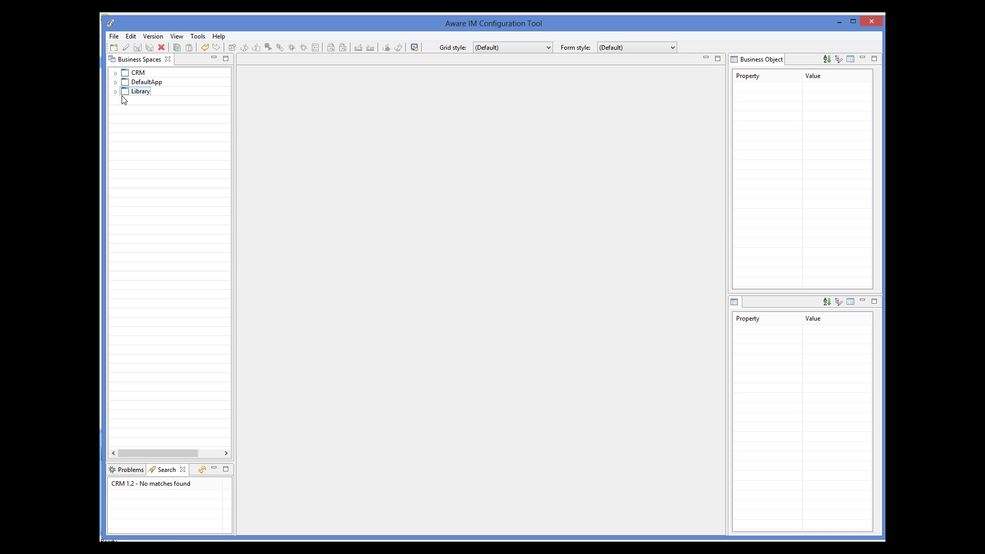
Step: Create a new business object named Item in version V1.1 of the Library business space
click(116, 91)
click(126, 110)
click(154, 119)
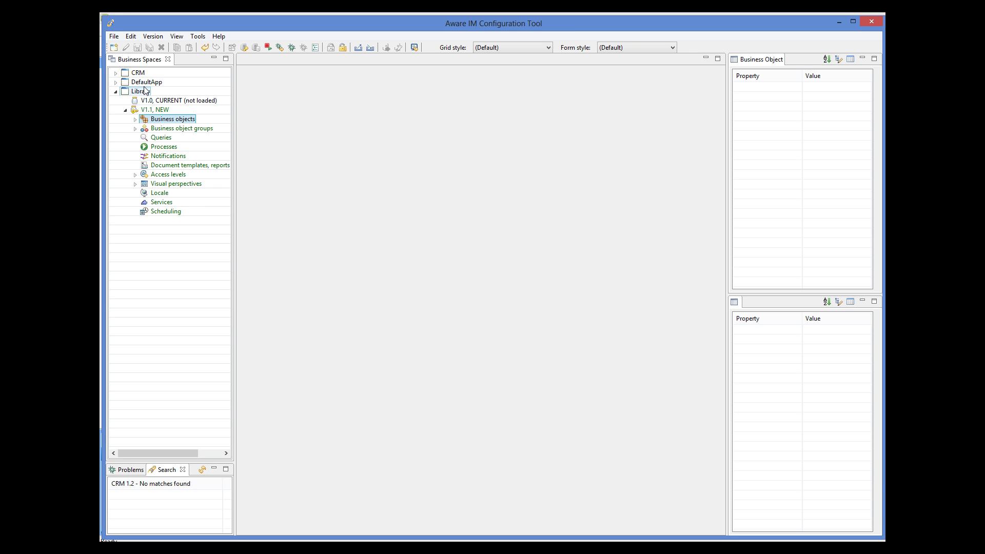
click(114, 48)
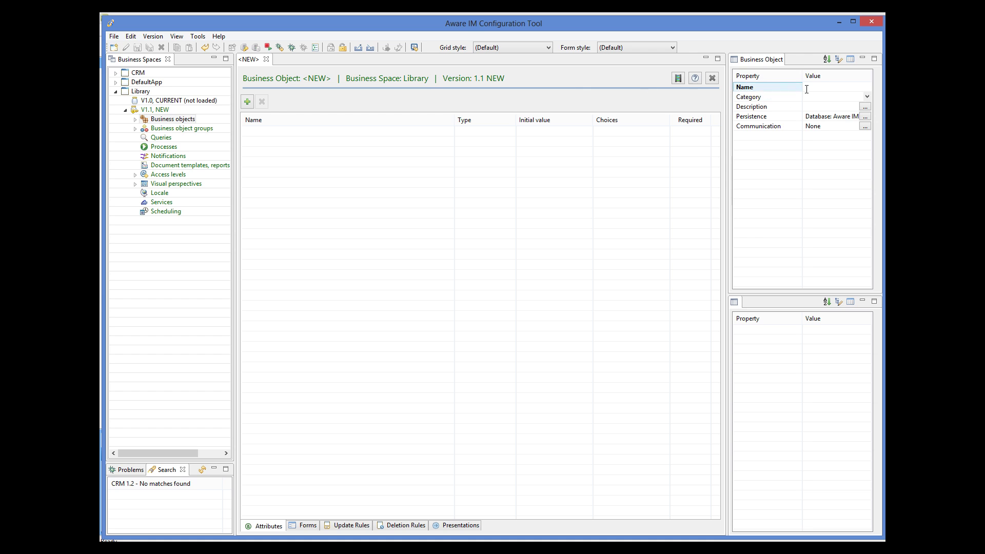
click(809, 87)
text(Item)
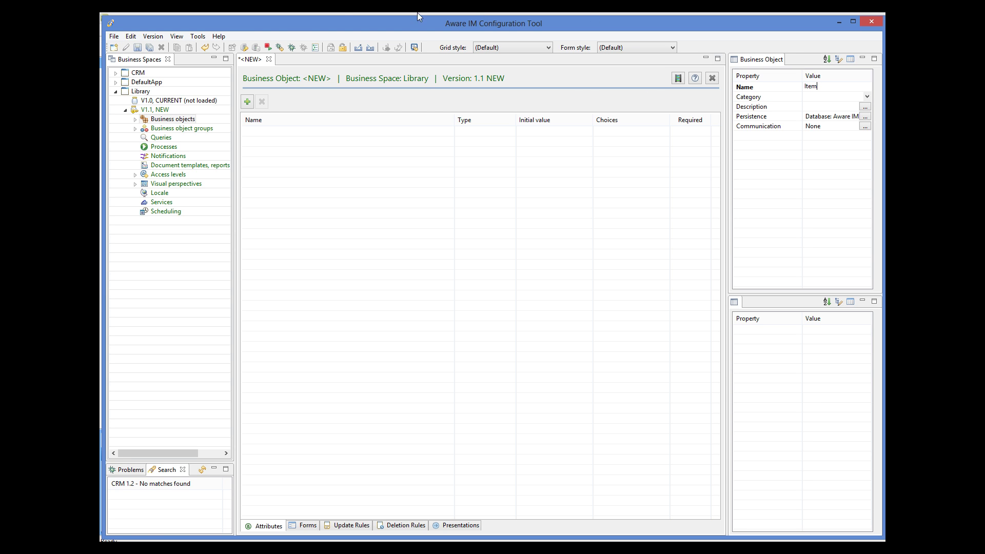
Step: Add a plain text attribute named Title to the Item object
click(249, 101)
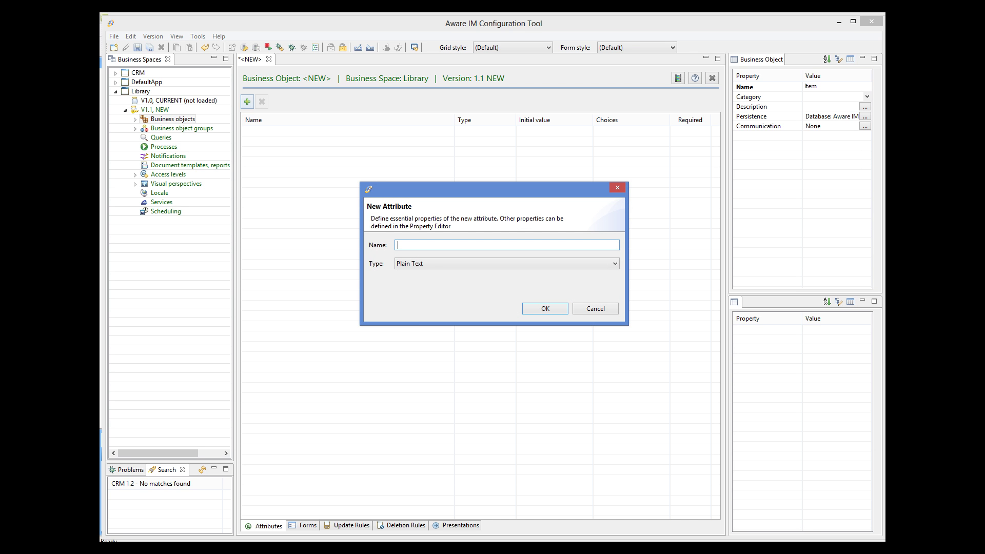
text(Title)
click(546, 309)
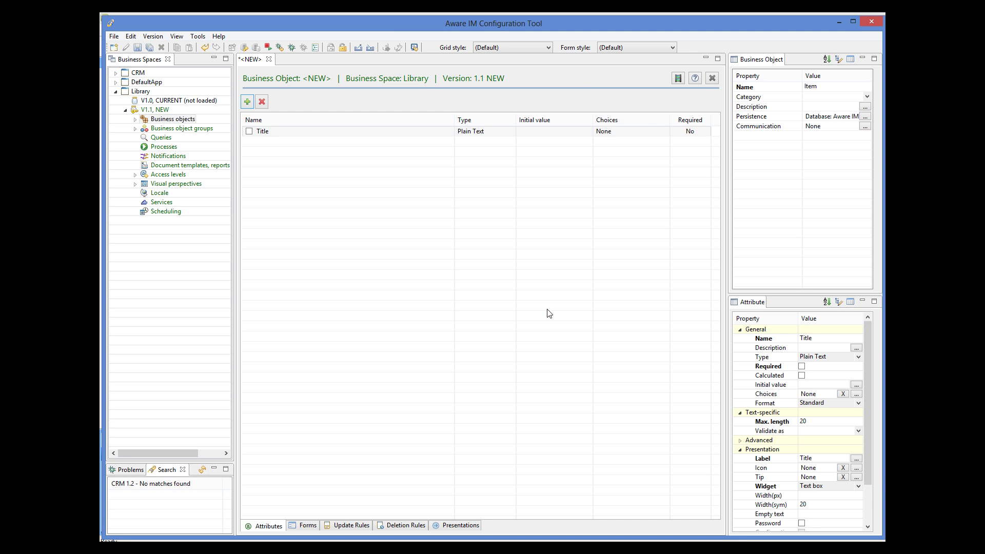
Step: Make the Title attribute required with a maximum length of 60, and save the Item object
click(801, 366)
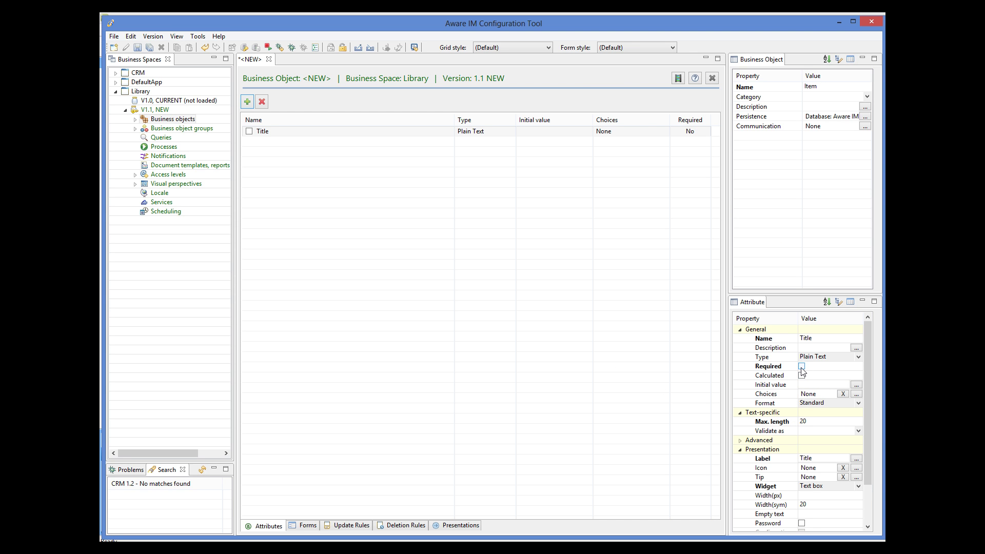
click(803, 421)
text(6)
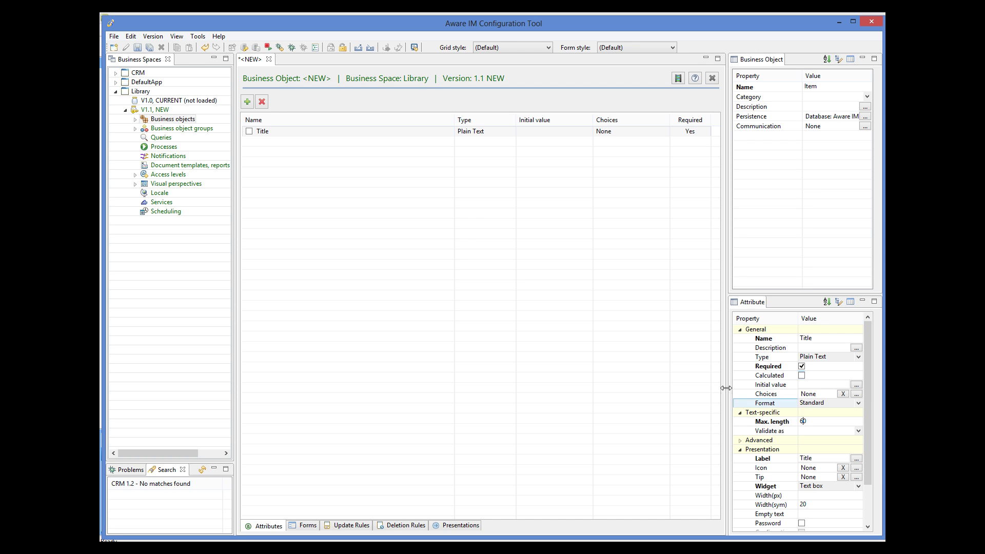
click(140, 48)
Step: Add three more plain text attributes named Author, Code and Type to the Item object
click(247, 101)
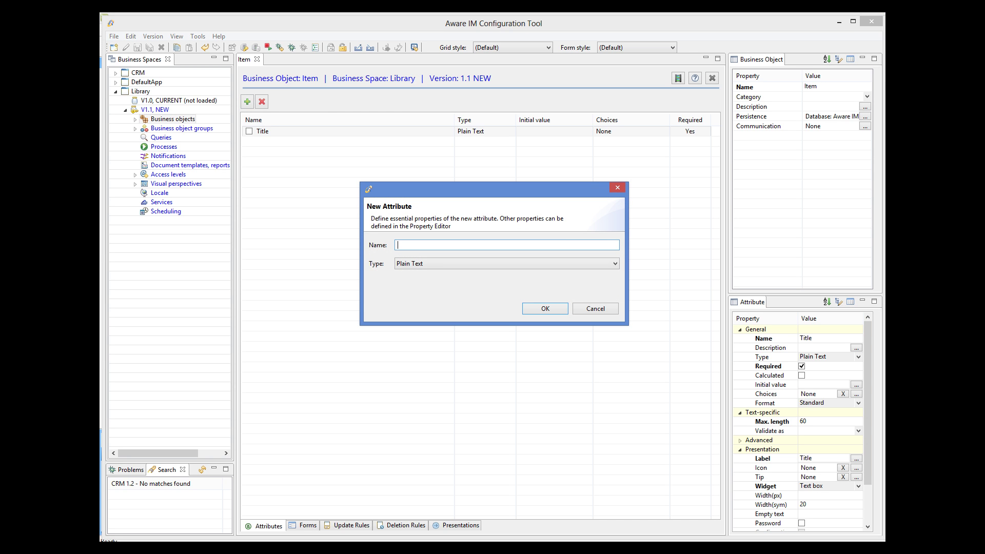
text(Author)
click(556, 310)
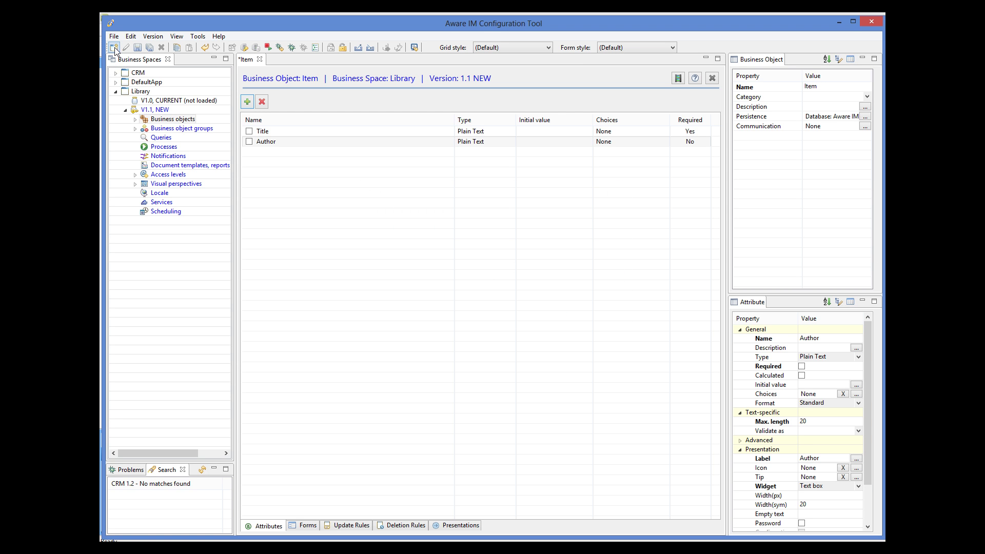
click(247, 101)
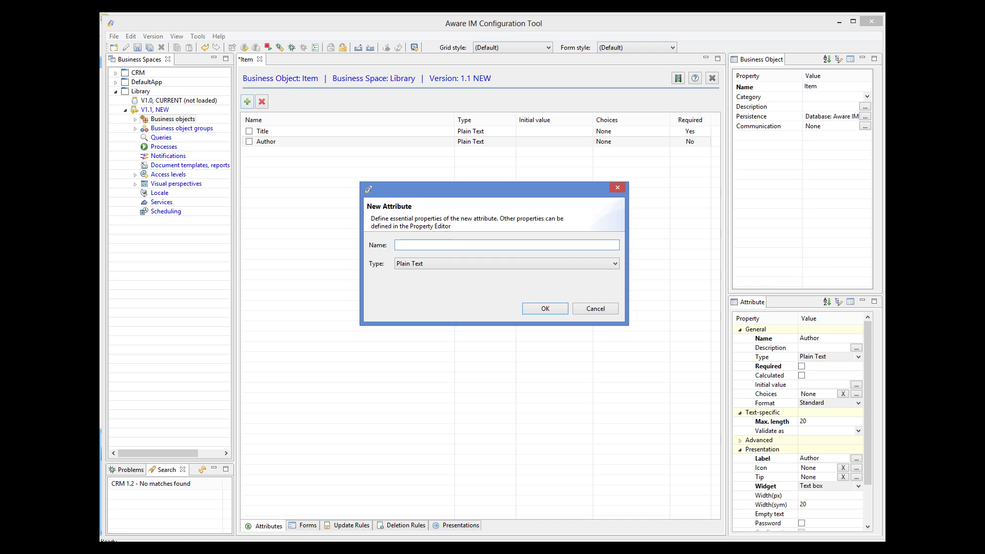
text(Code)
click(559, 309)
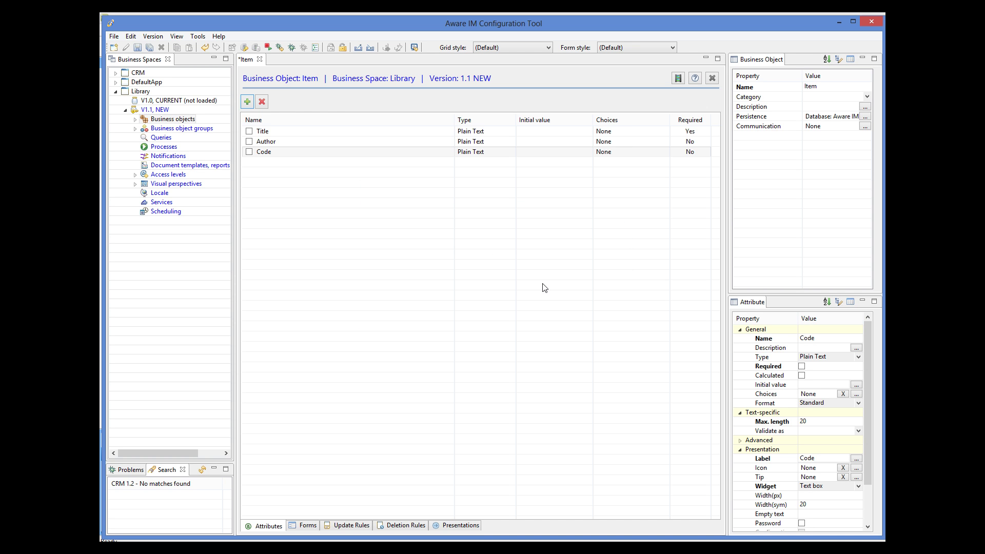
click(248, 102)
text(Type)
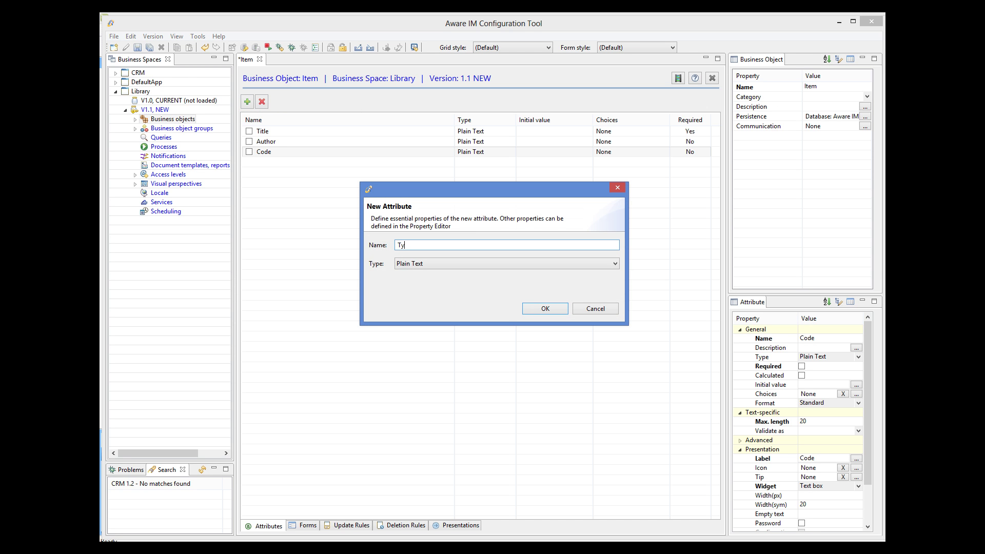
click(554, 309)
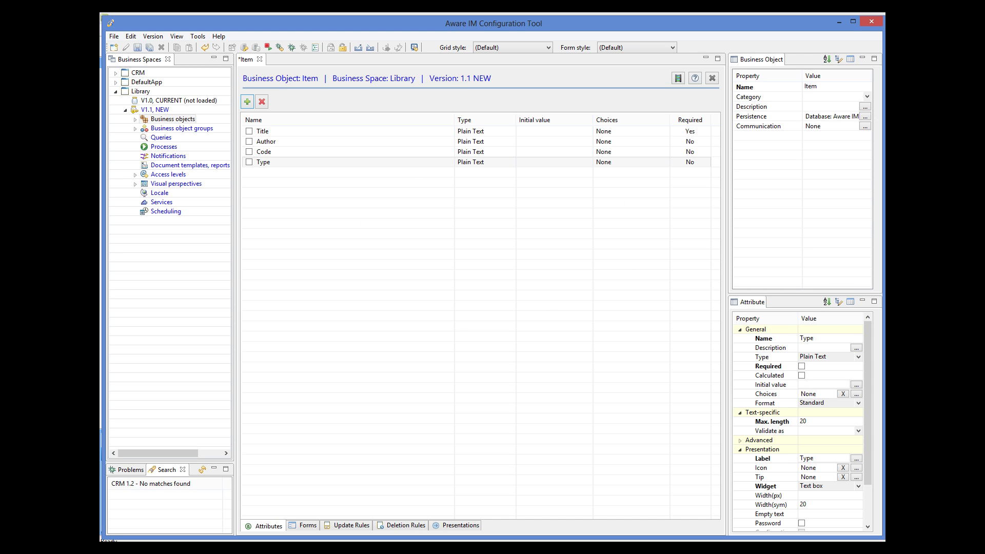
Step: Define Book, CD and Video as the list of choices for the Type attribute
click(855, 394)
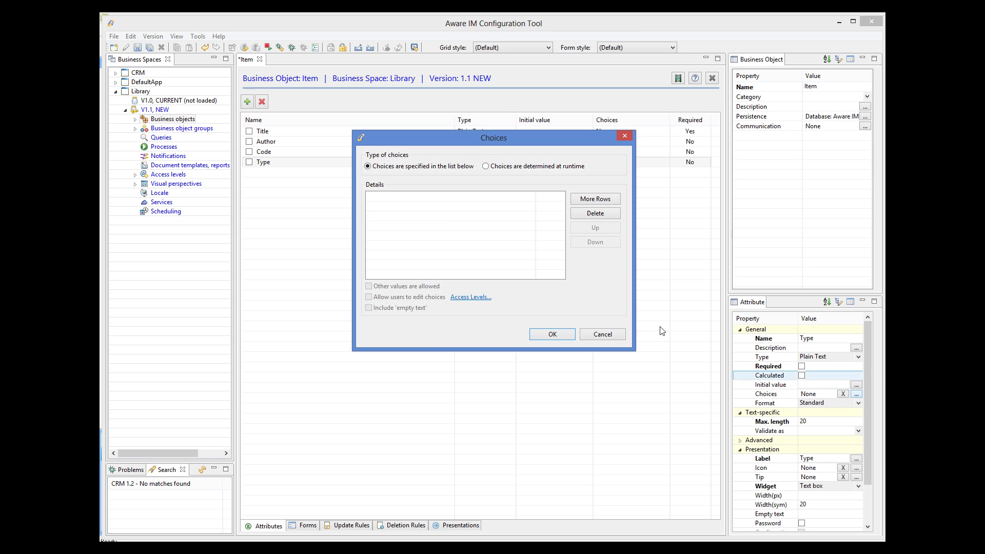
click(419, 201)
text(Book)
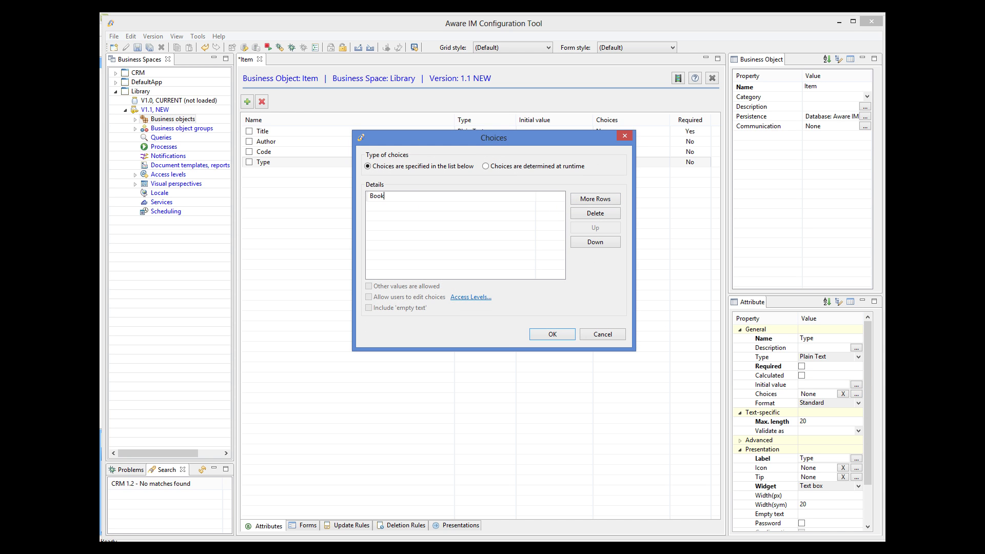
click(417, 208)
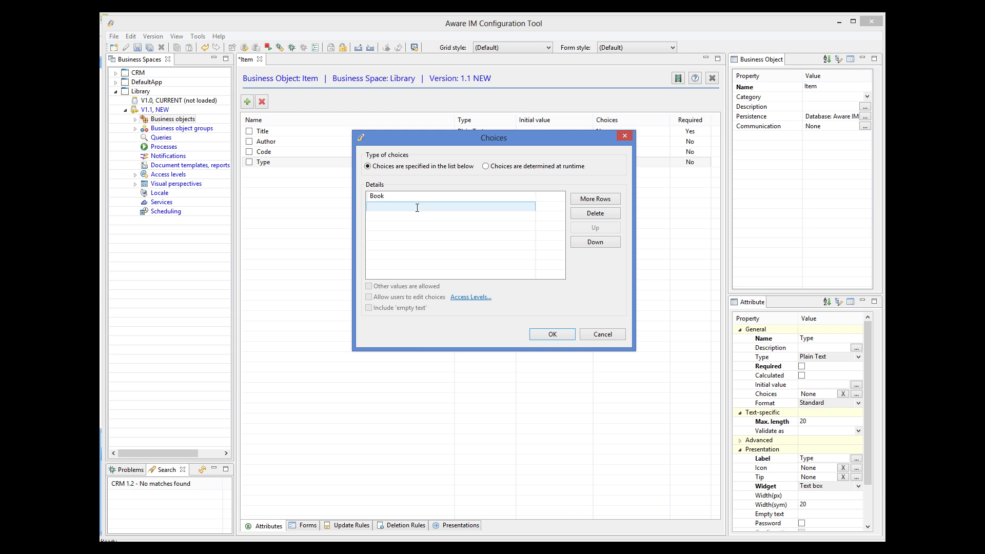
text(CD)
key(Return)
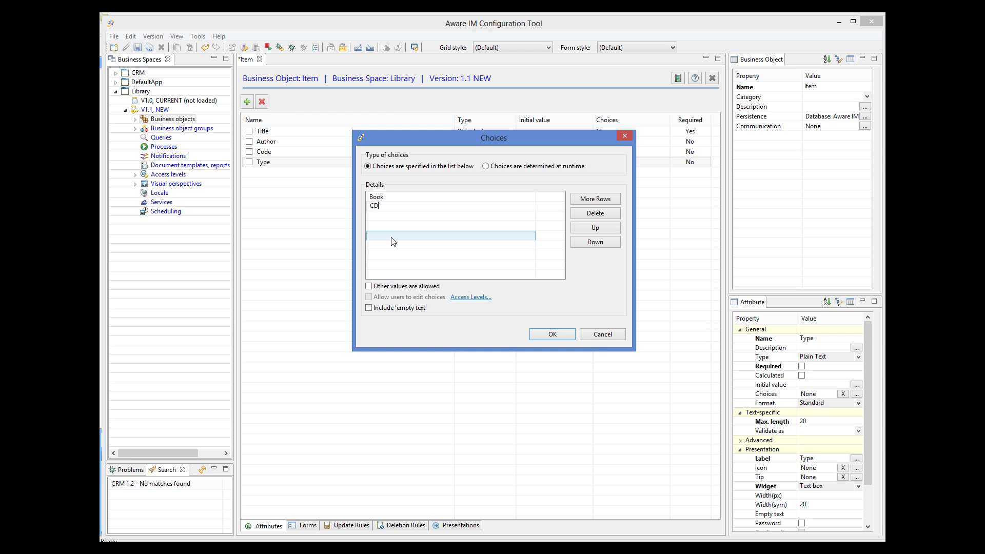
text(Video)
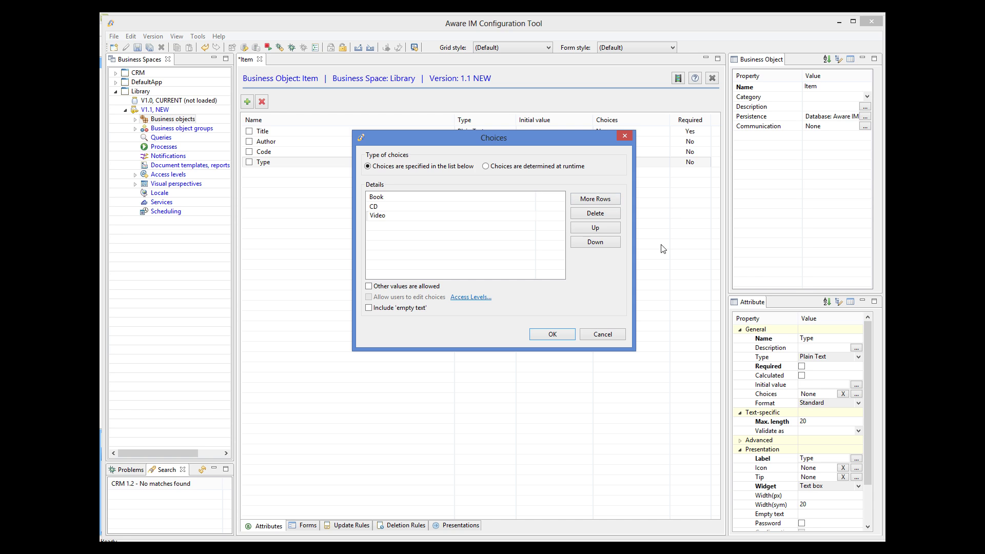
click(551, 334)
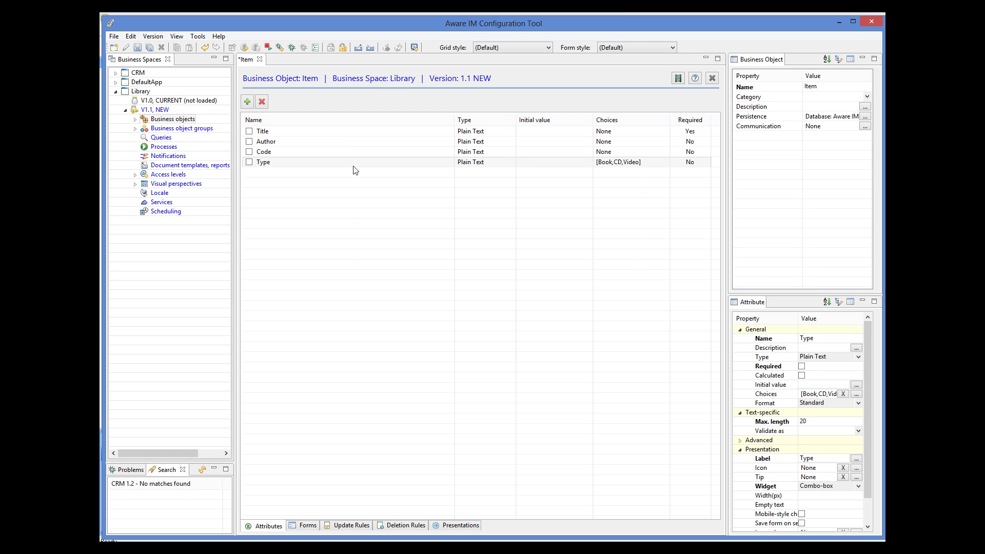
Step: Add an attribute named Picture of type Picture to the Item object
click(248, 102)
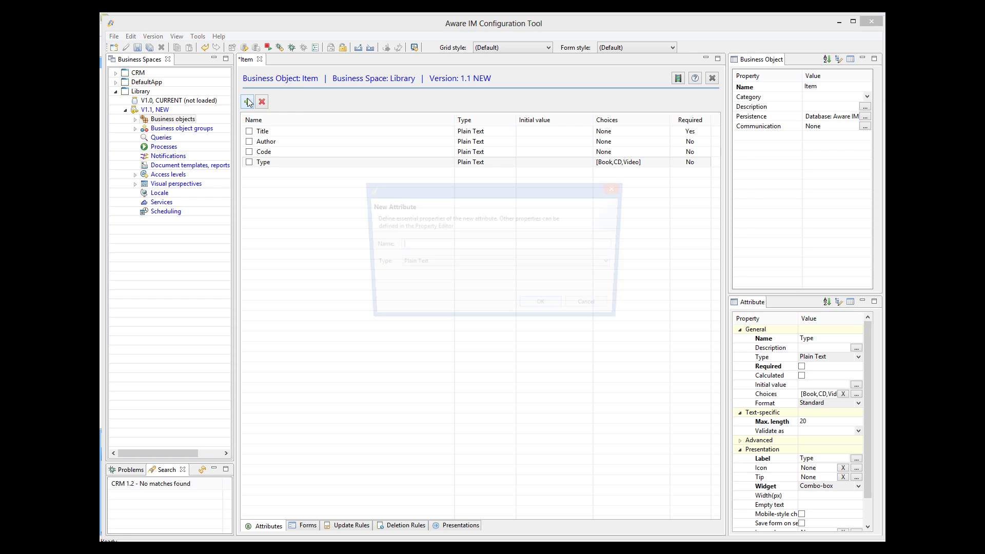
text(Picture)
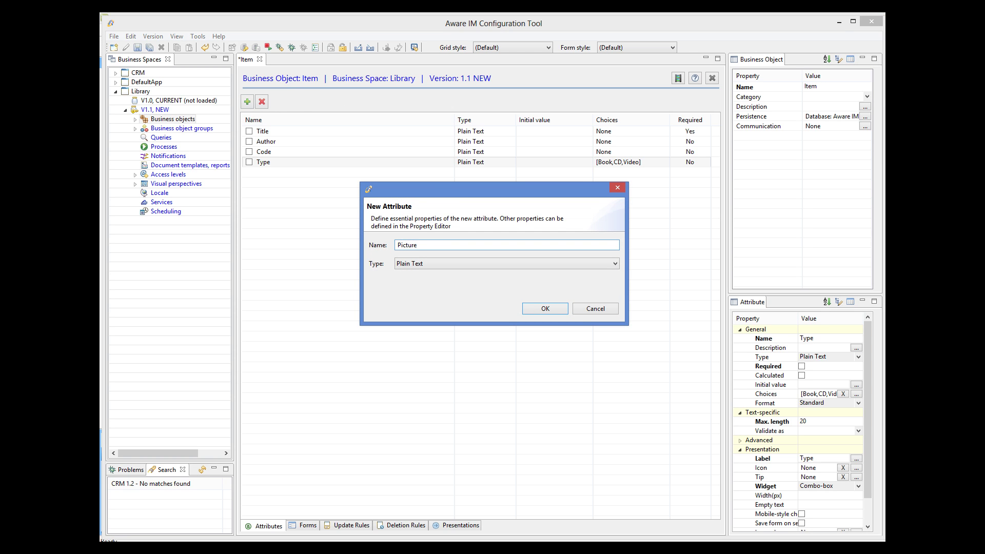
key(Tab)
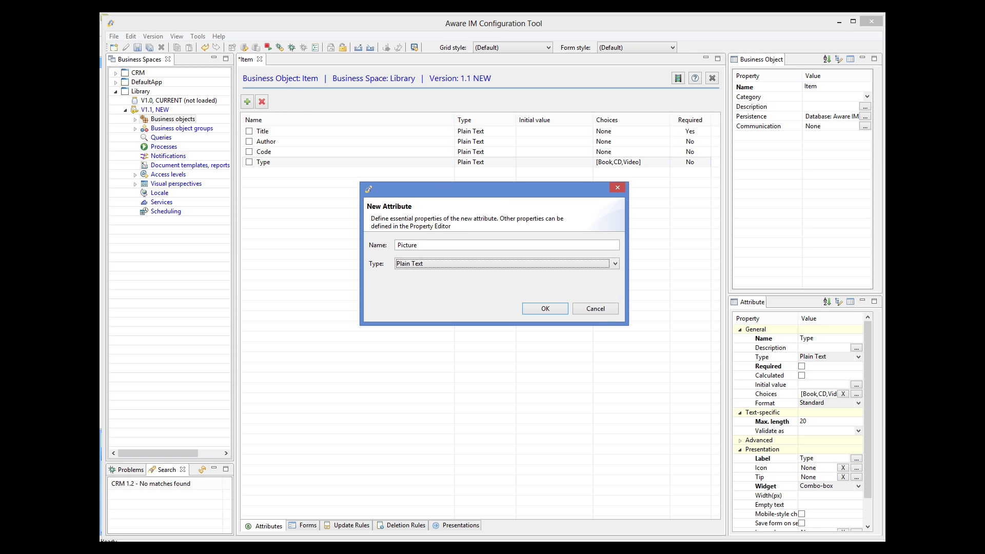
key(p)
click(544, 309)
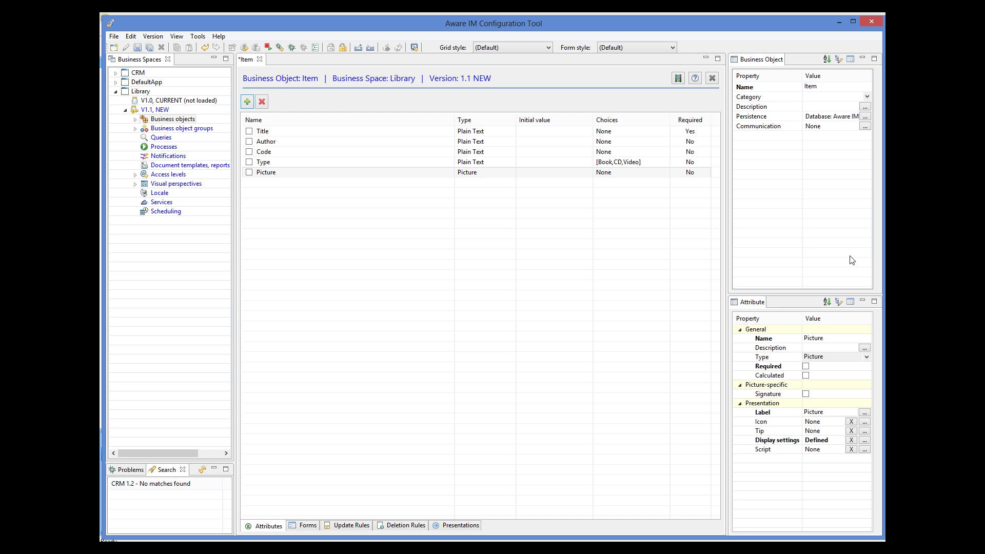
Step: Add a Yes/No attribute named ItemAvailable to the Item object
click(248, 104)
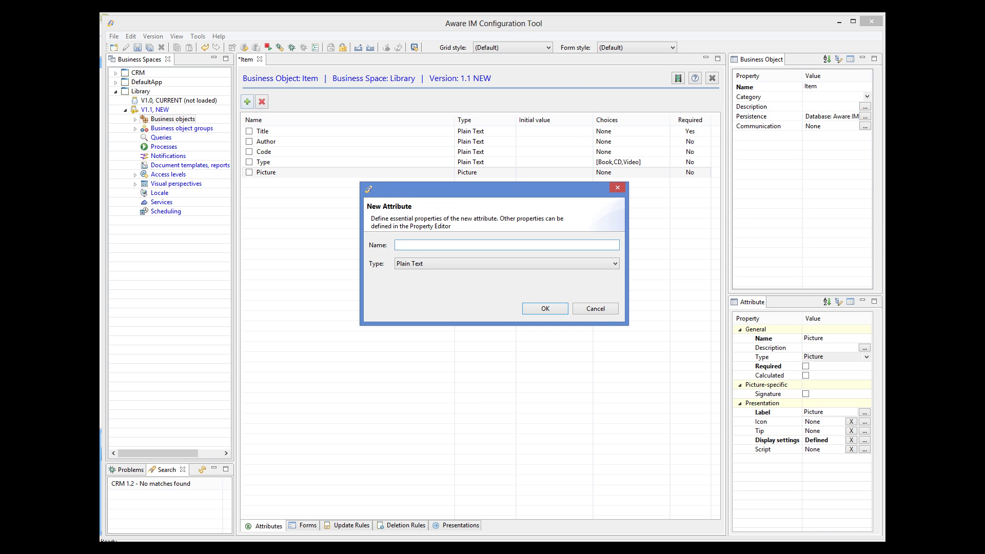
text(ItemAvailable)
key(Tab)
key(y)
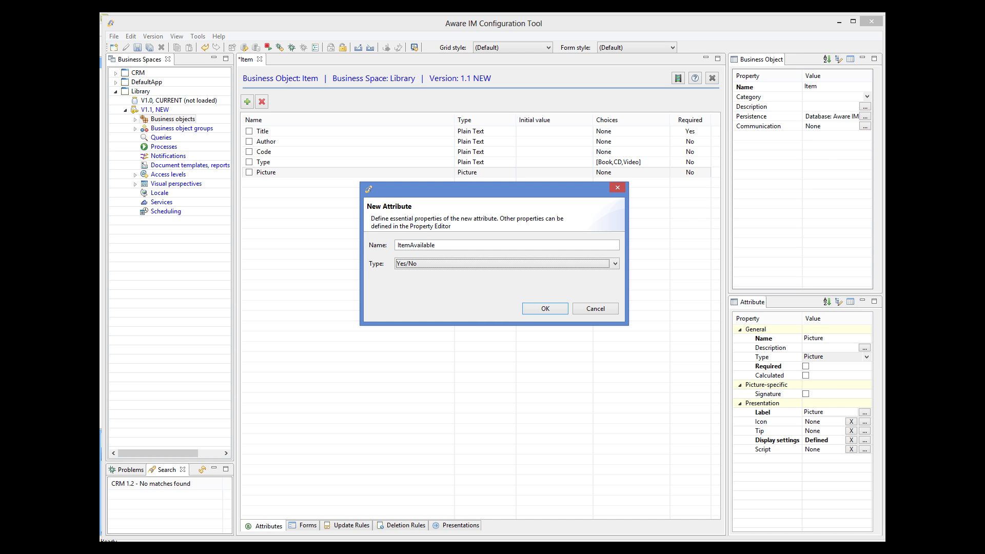
click(553, 310)
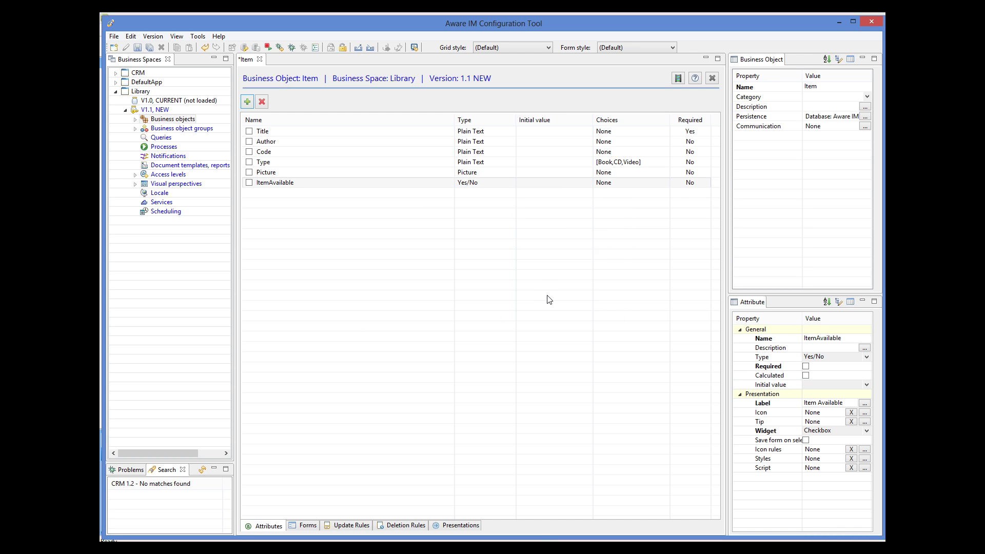
Step: Make the Author attribute required and set its maximum length to 60
click(264, 141)
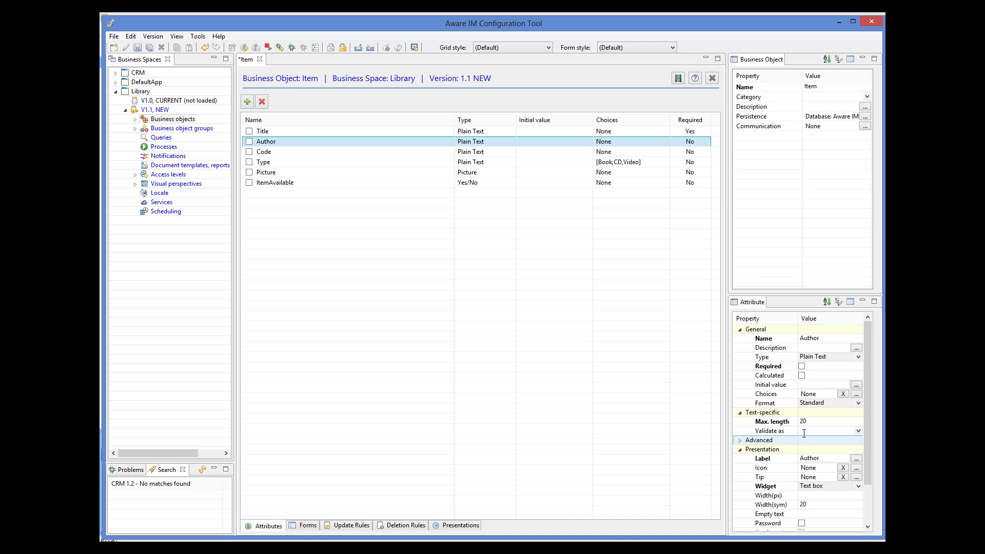
click(802, 365)
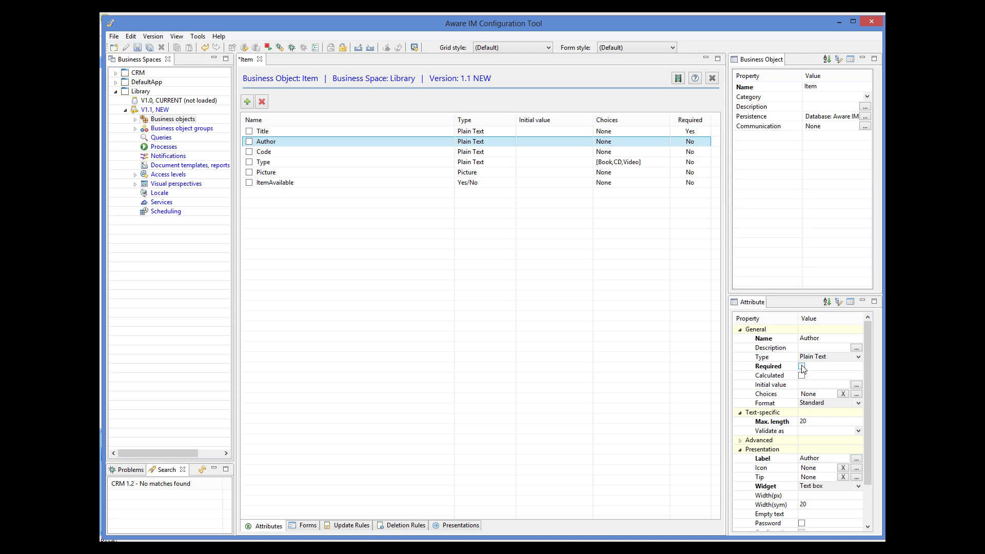
click(801, 421)
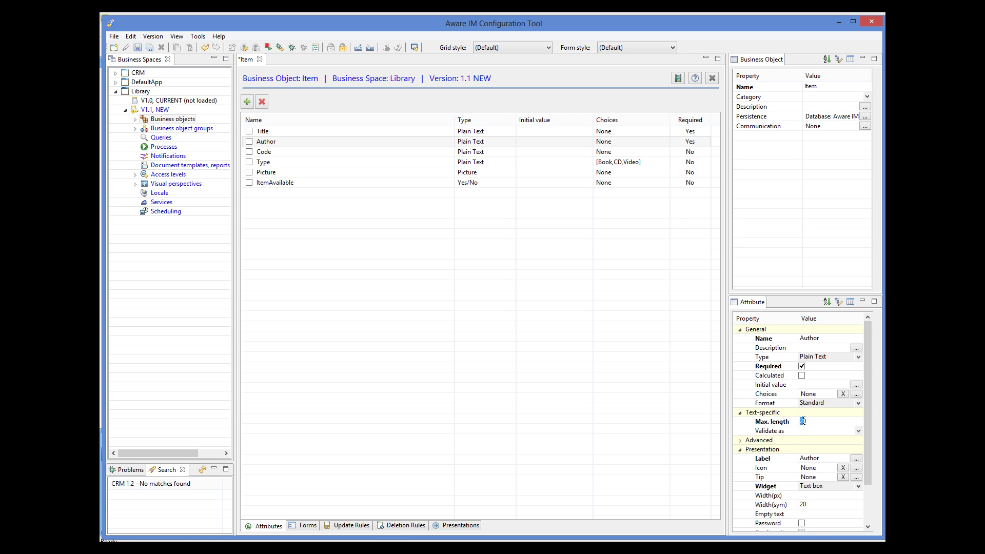
text(60)
key(Return)
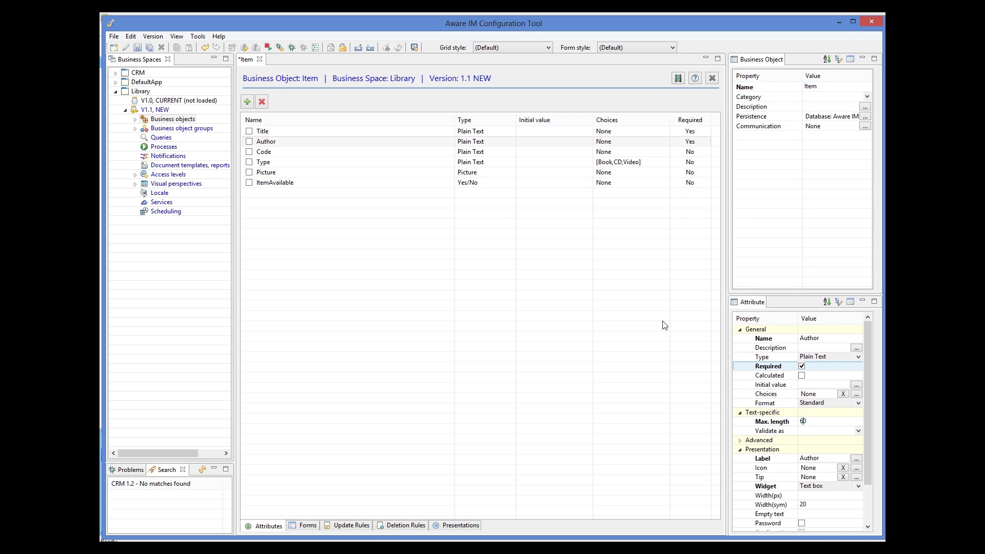
Step: Make the Code and Type attributes required
click(302, 155)
click(801, 366)
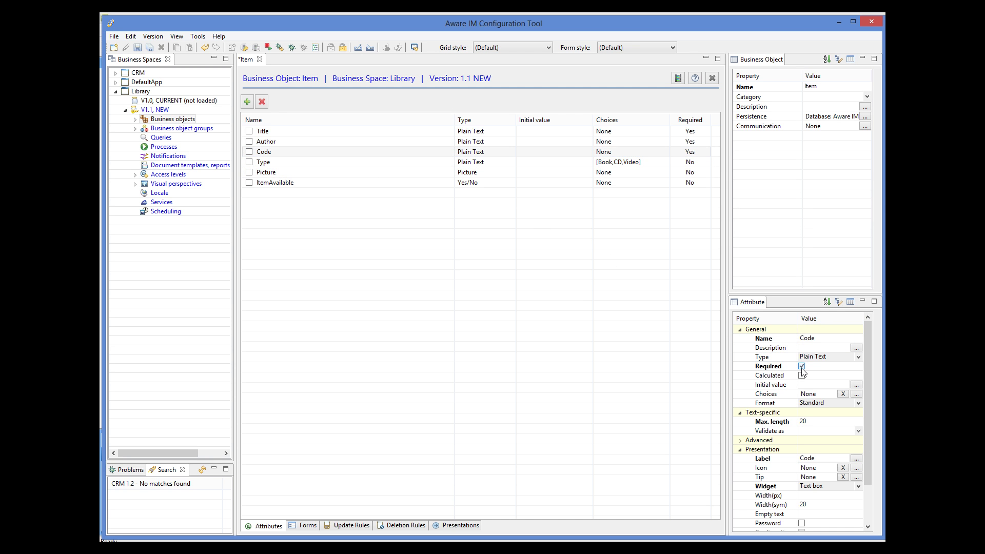
click(264, 164)
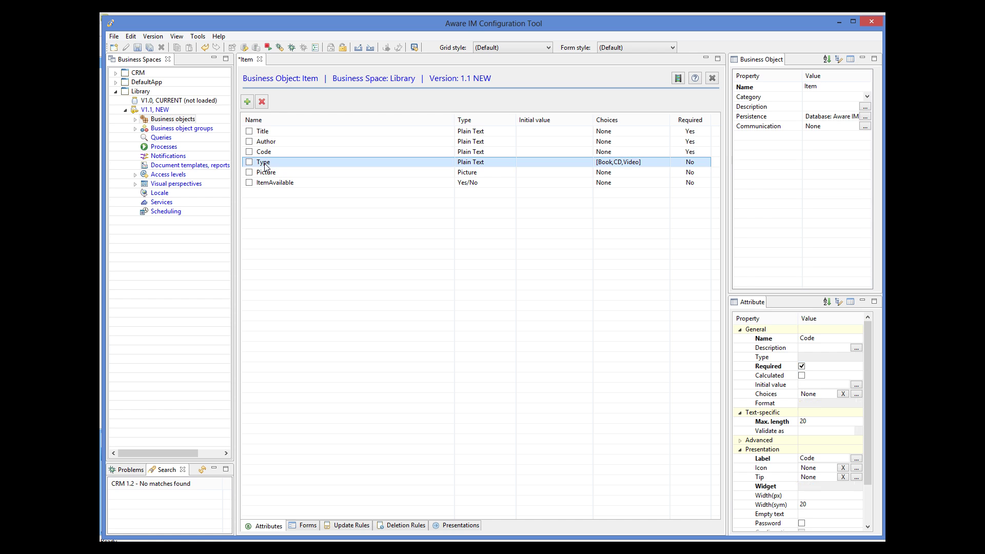
click(801, 366)
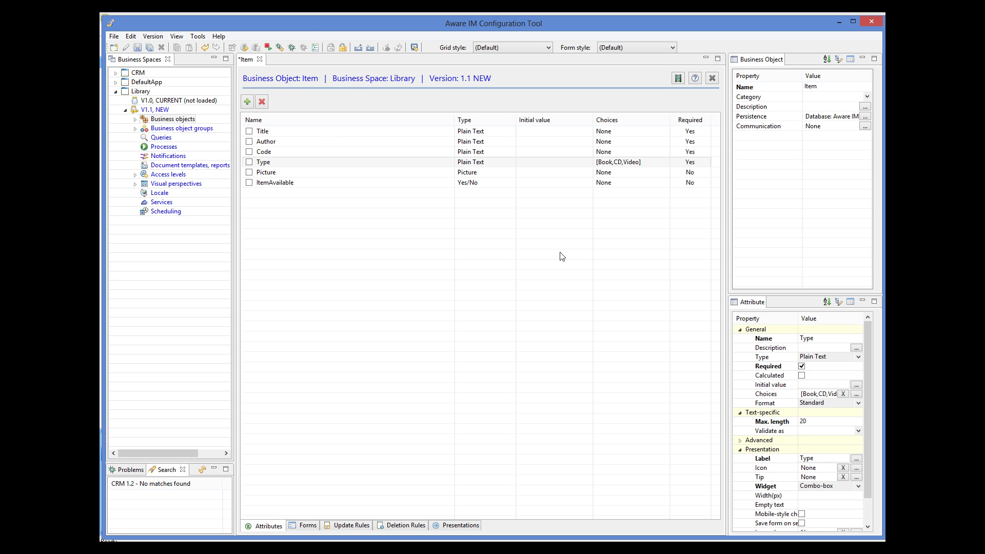
Step: Mark the ItemAvailable attribute as calculated with initial value No, and save and close the Item object
click(296, 183)
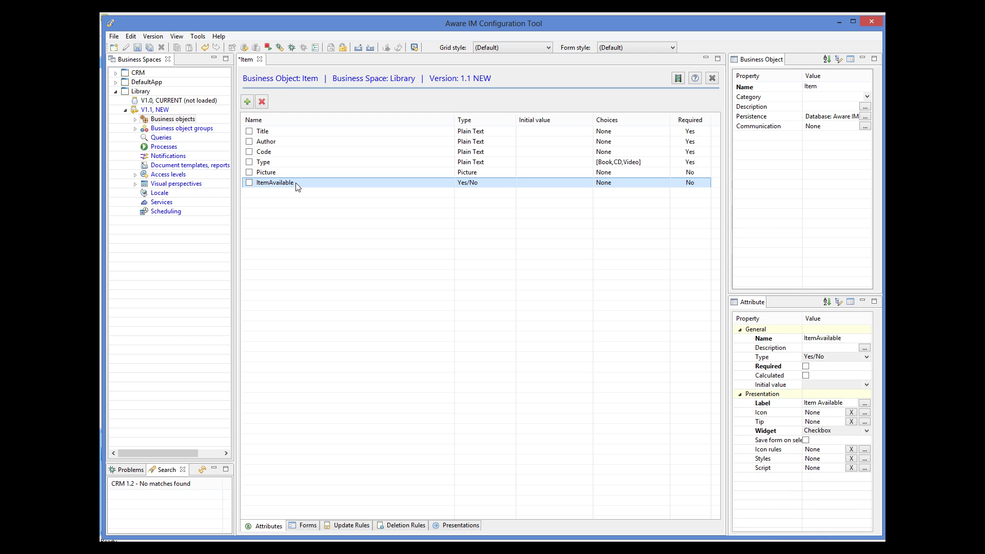
click(806, 376)
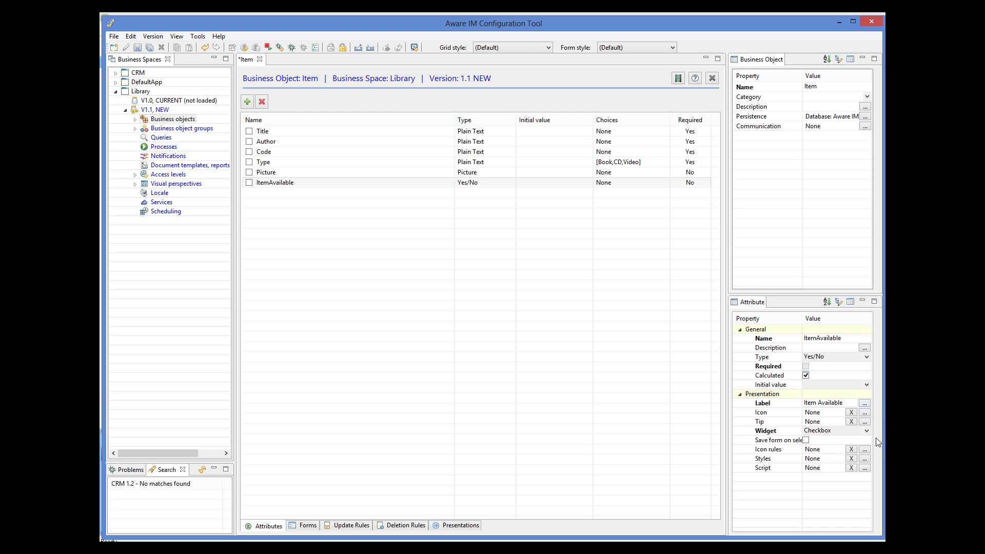
click(867, 384)
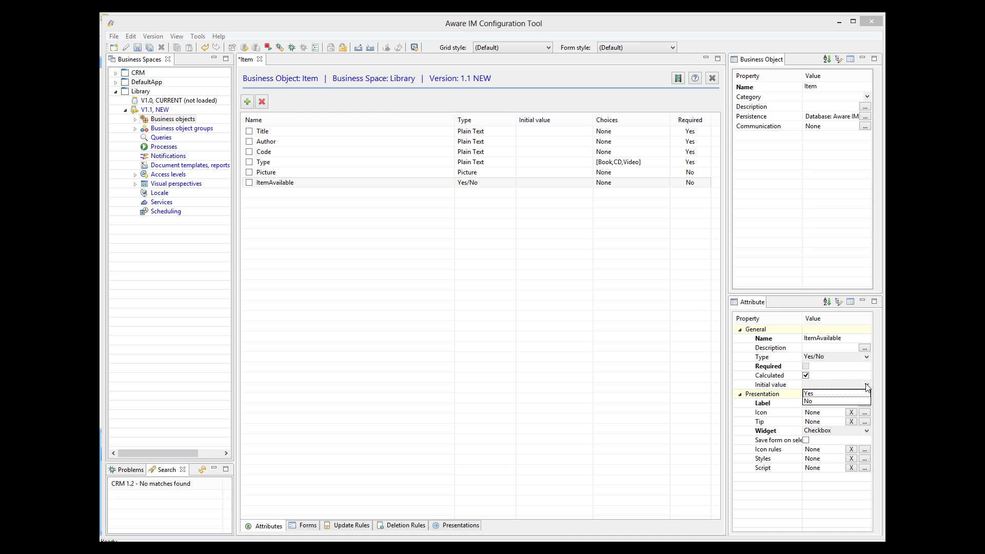
click(845, 404)
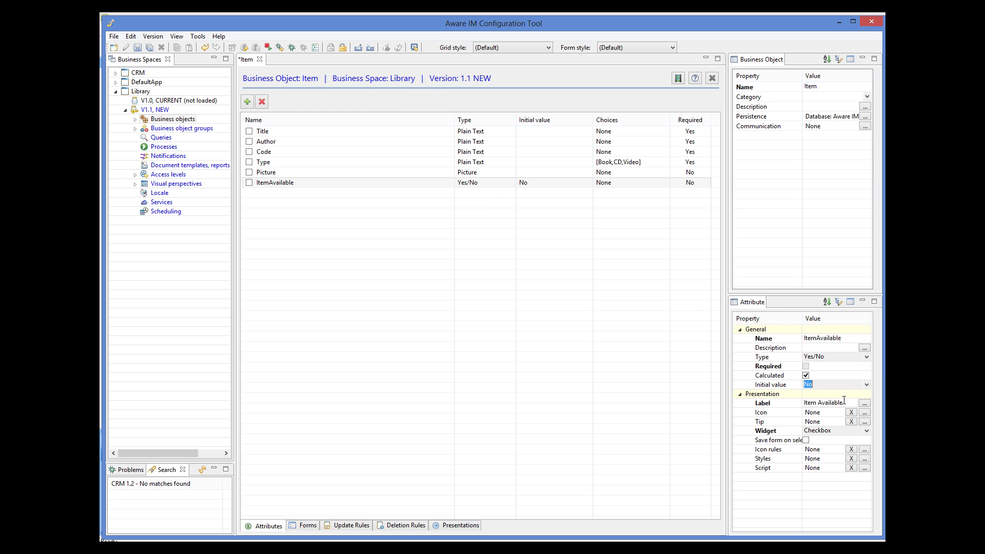
click(138, 47)
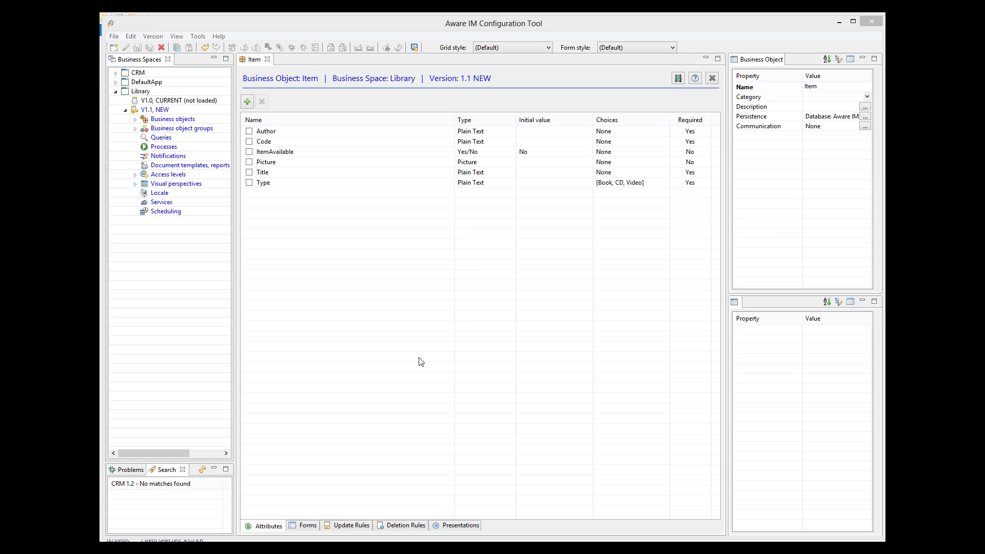
click(267, 59)
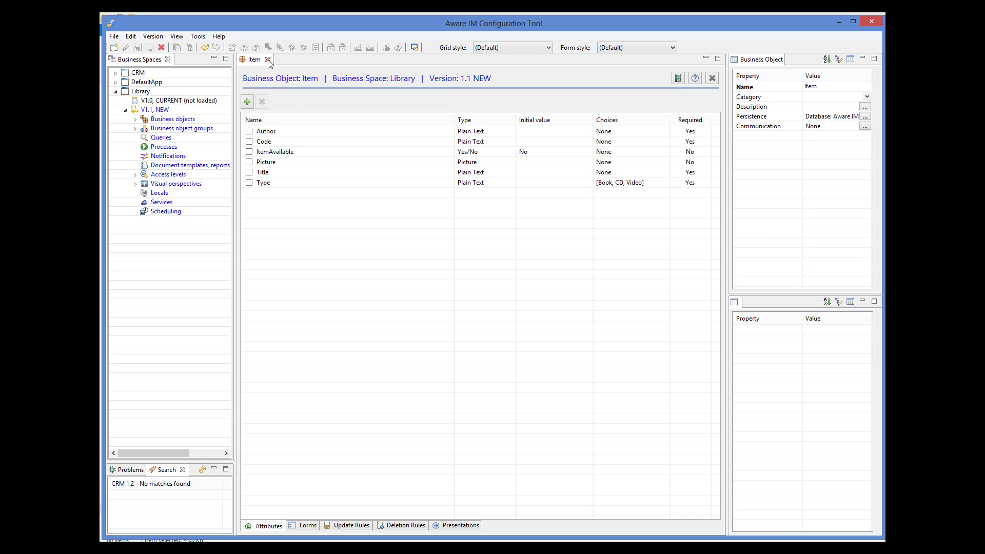
Step: Create a new business object named Member in version 1.1 of the Library business space
click(164, 118)
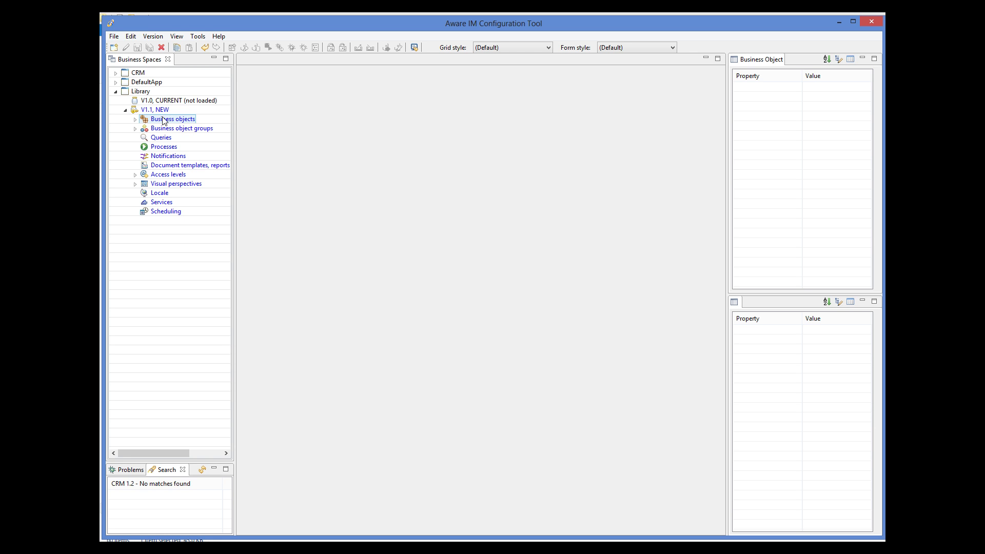
click(116, 51)
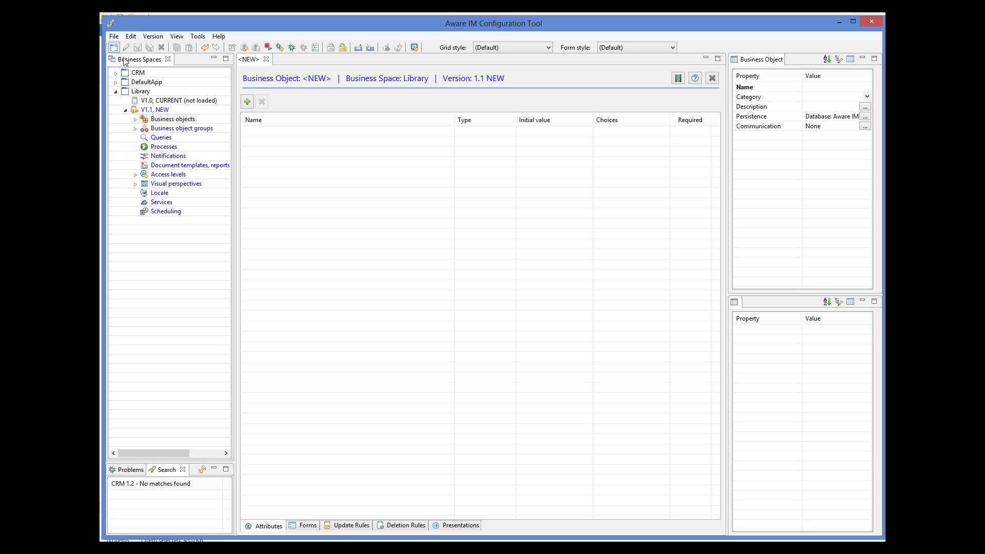
click(812, 86)
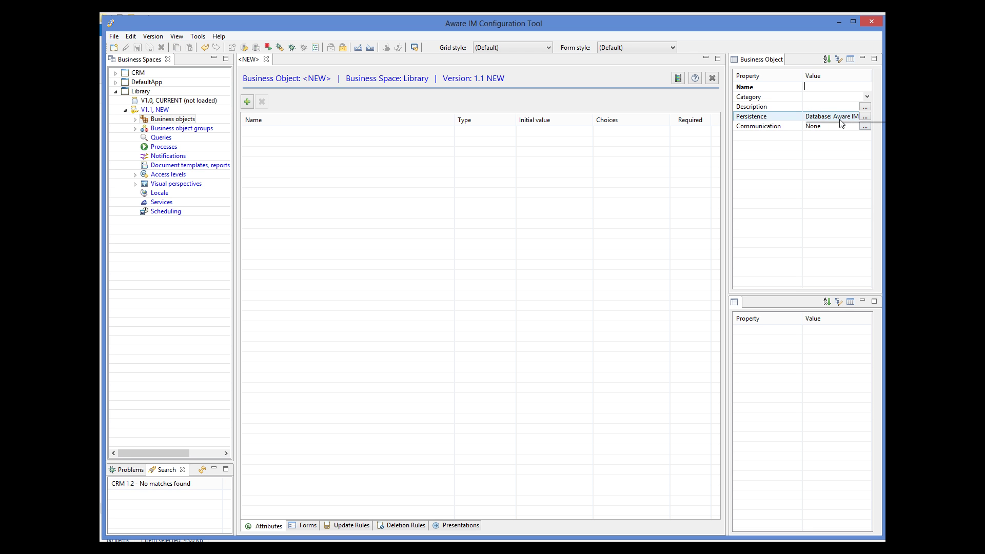
text(Member)
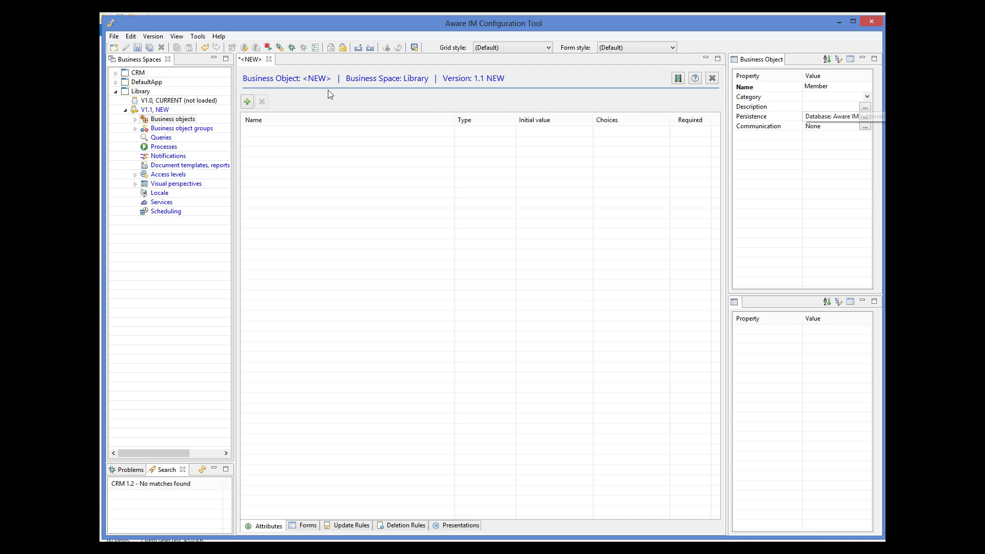
Step: Add two Plain Text attributes named Name and Address to the Member object
click(246, 102)
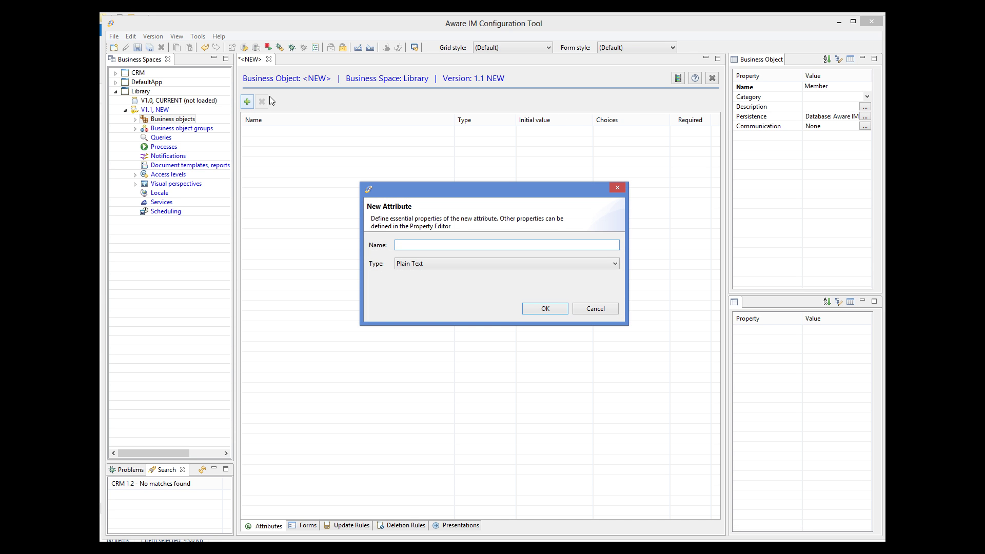
text(Name)
click(544, 308)
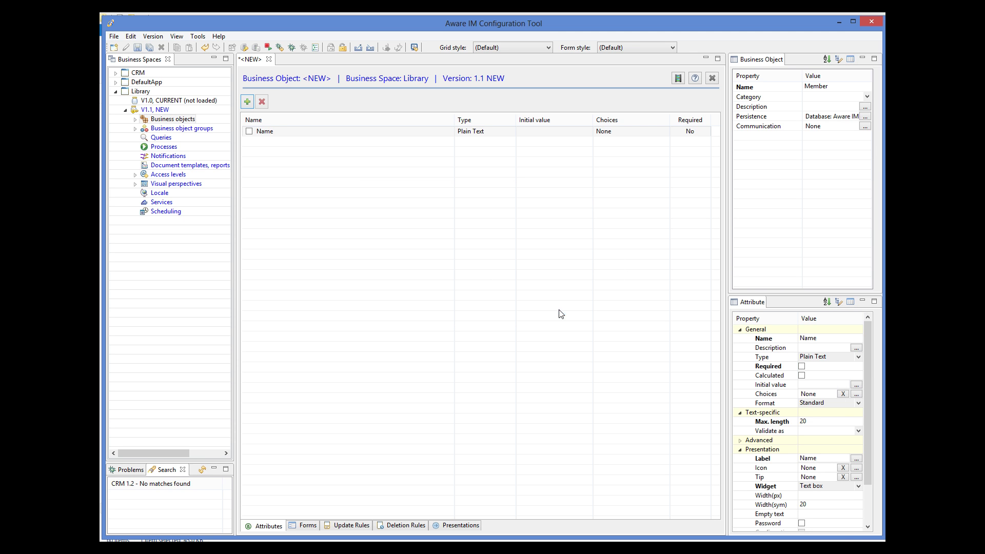
click(247, 102)
text(Address)
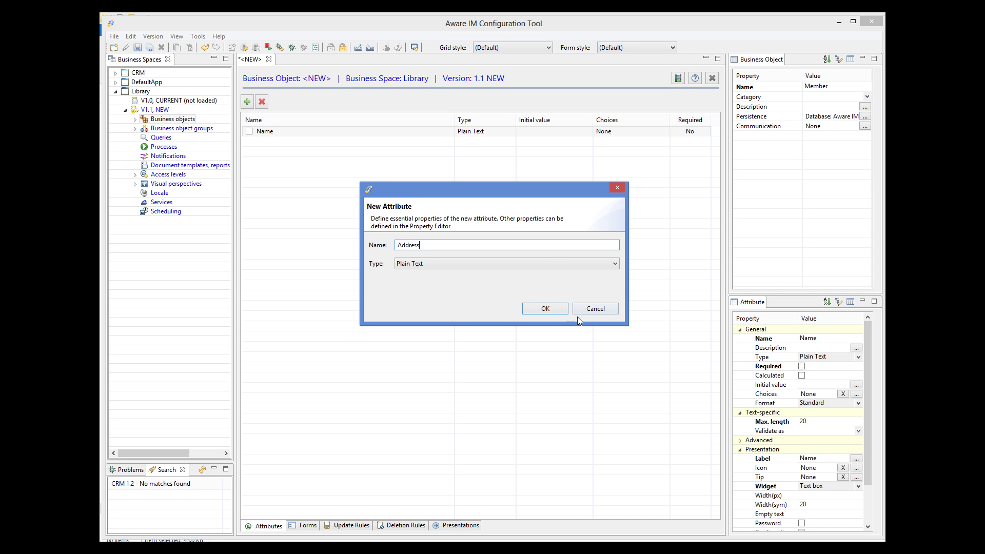
click(546, 309)
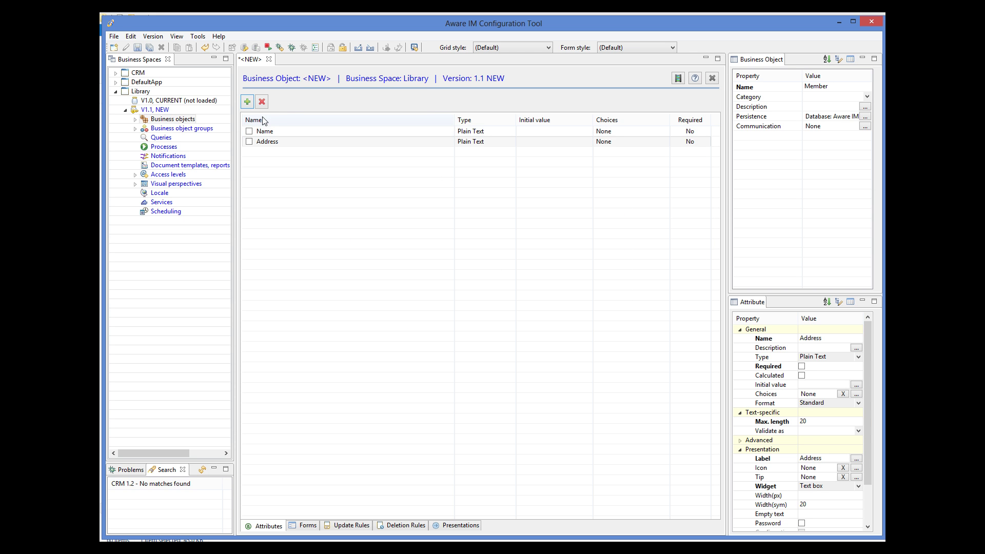
Step: Add an attribute named MembershipNo of type Number to the Member object
click(248, 103)
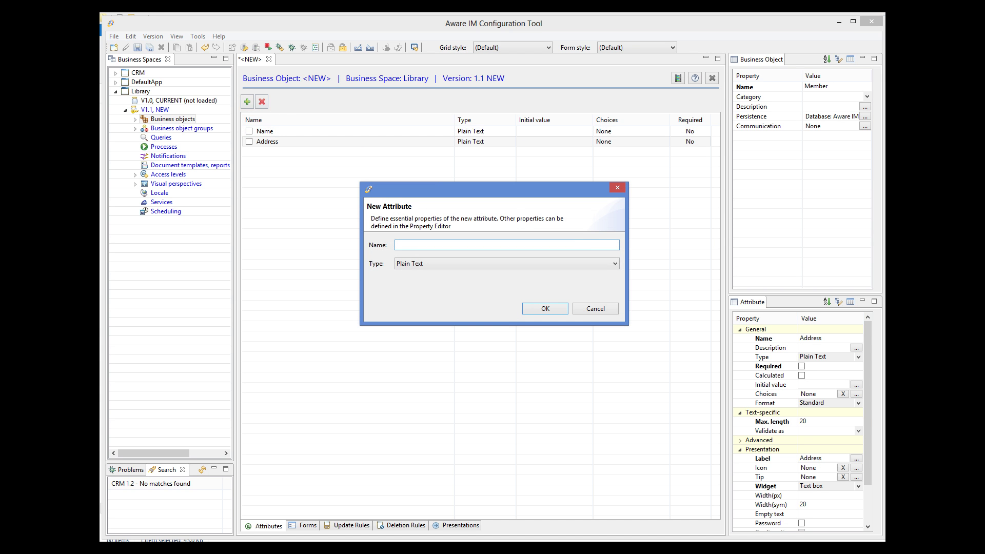
text(MembershipNo)
click(448, 266)
click(439, 304)
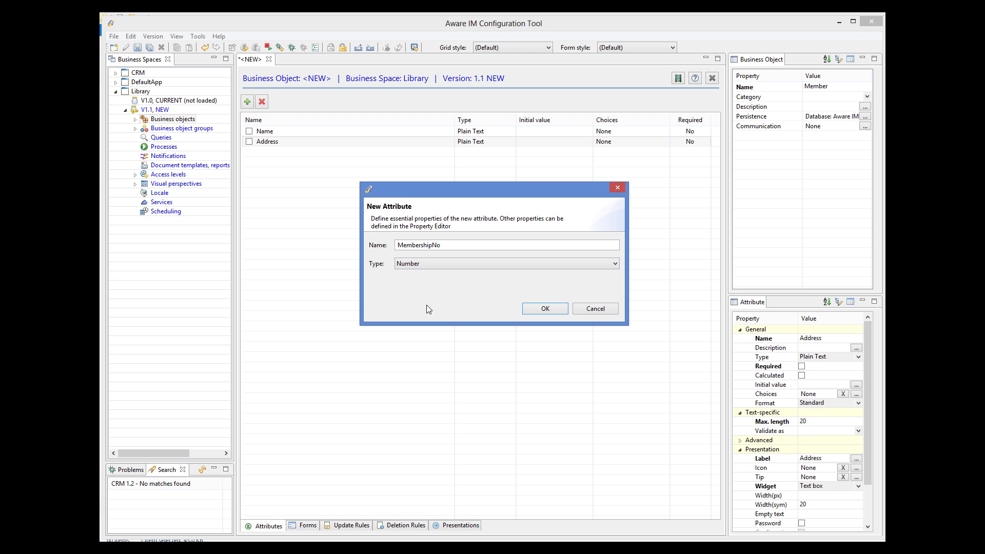
click(546, 308)
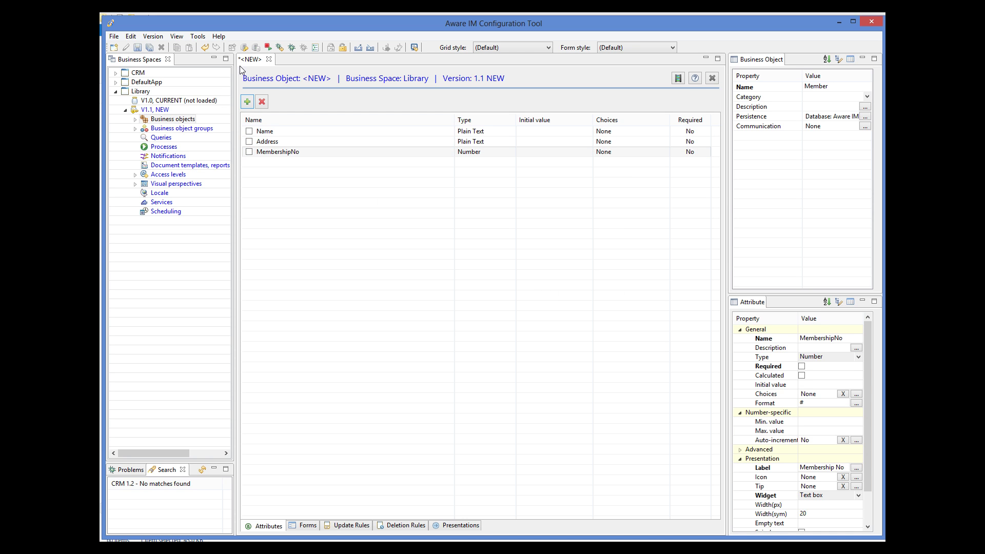
Step: Add a Plain Text attribute named Phone to the Member object
click(247, 102)
text(P)
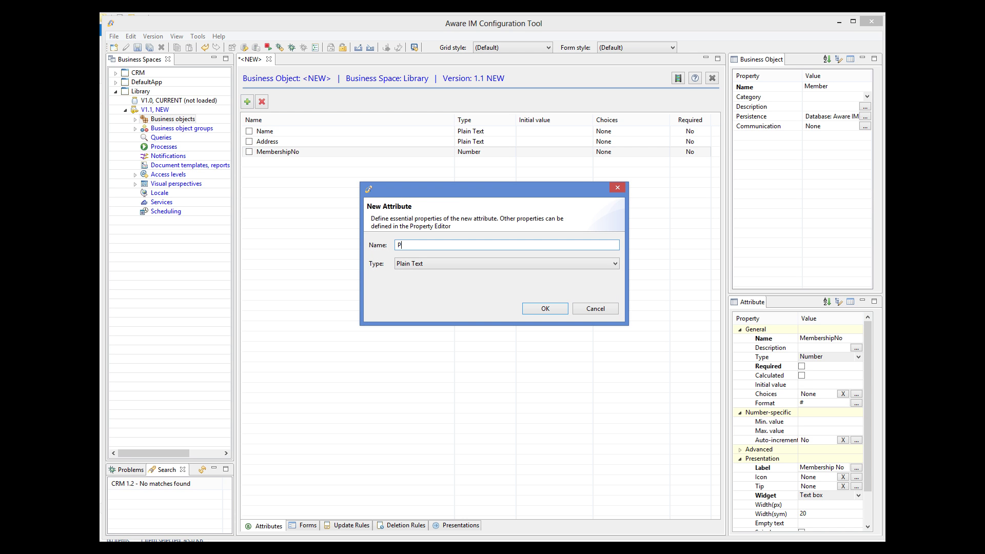
text(hone)
click(545, 309)
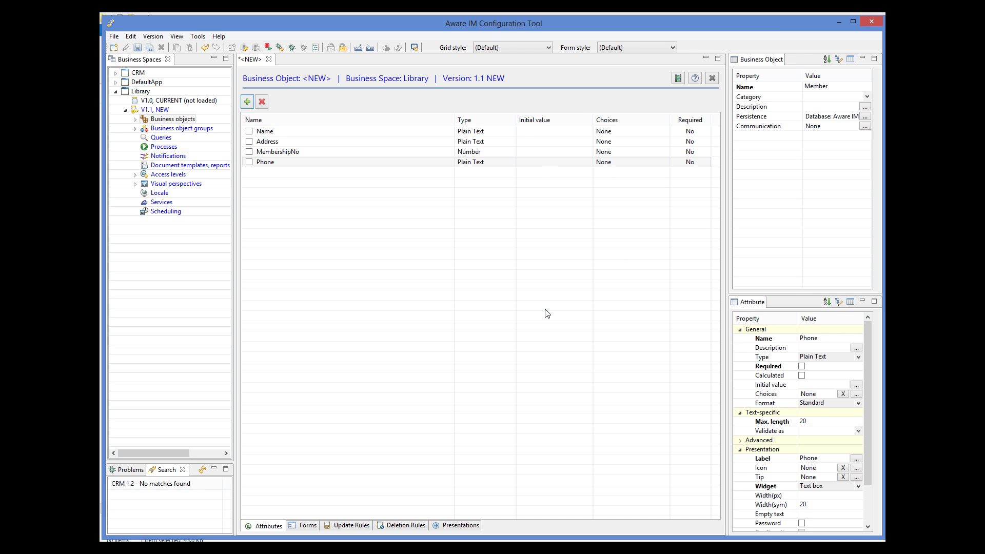
Step: Make the Member object's Name and Address attributes required and change the maximum length of Name
click(270, 134)
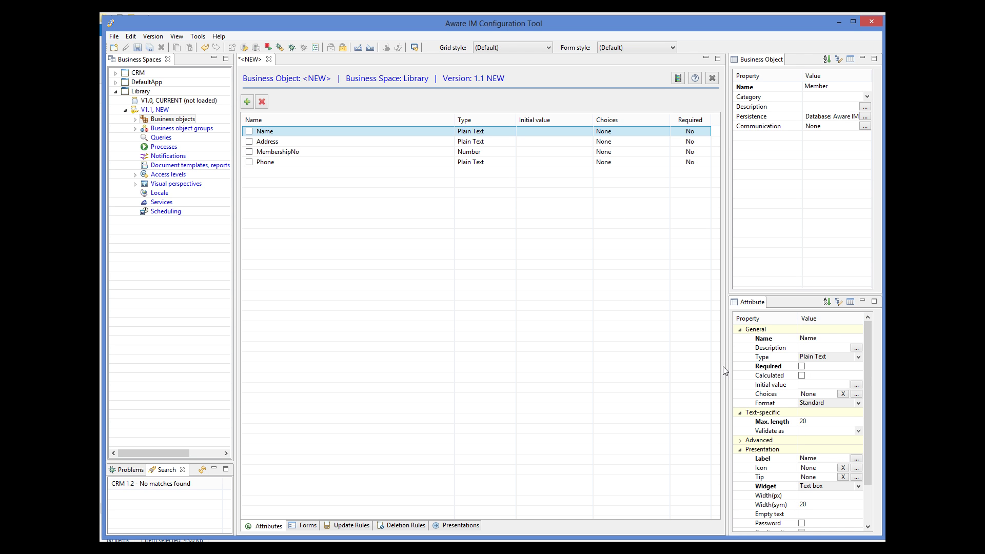
click(801, 366)
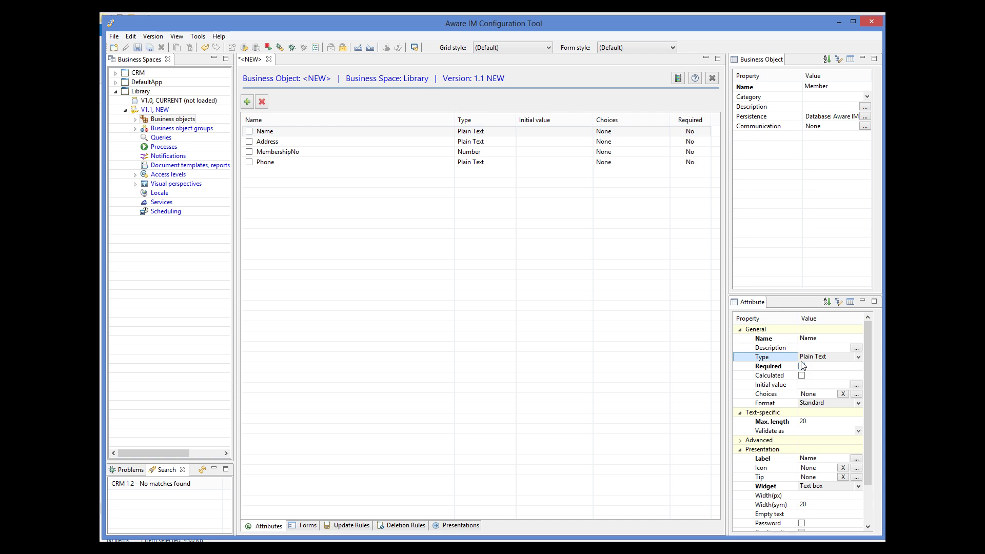
click(798, 421)
text(6)
click(304, 143)
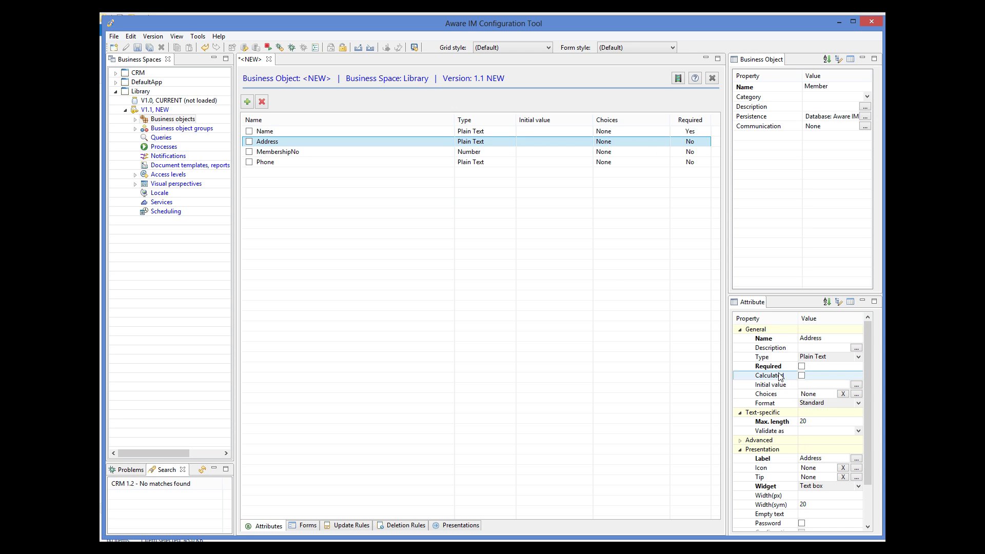
click(801, 367)
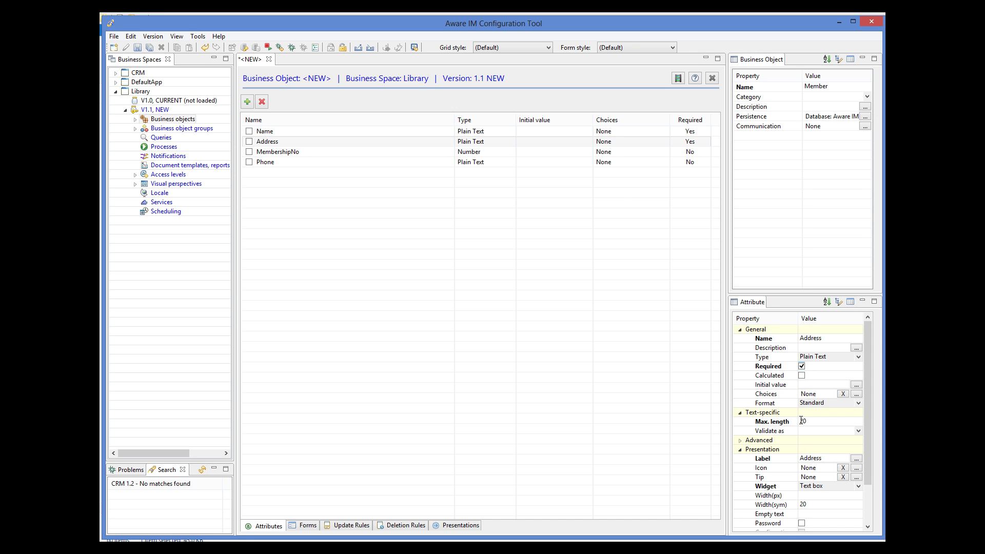
Step: Make MembershipNo calculated and auto-incremented for every object instance, with the initial value from the value range, and save the Member object
click(283, 153)
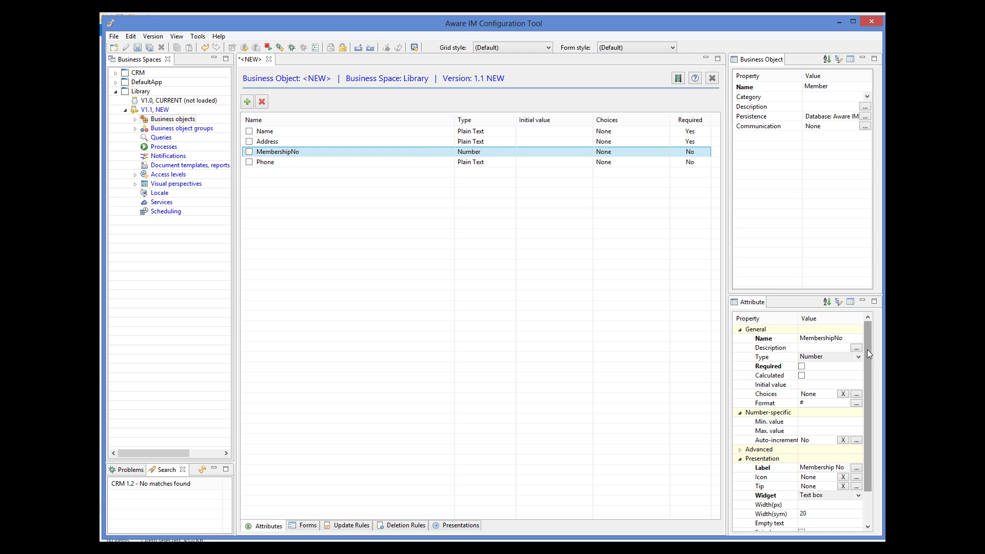
click(801, 376)
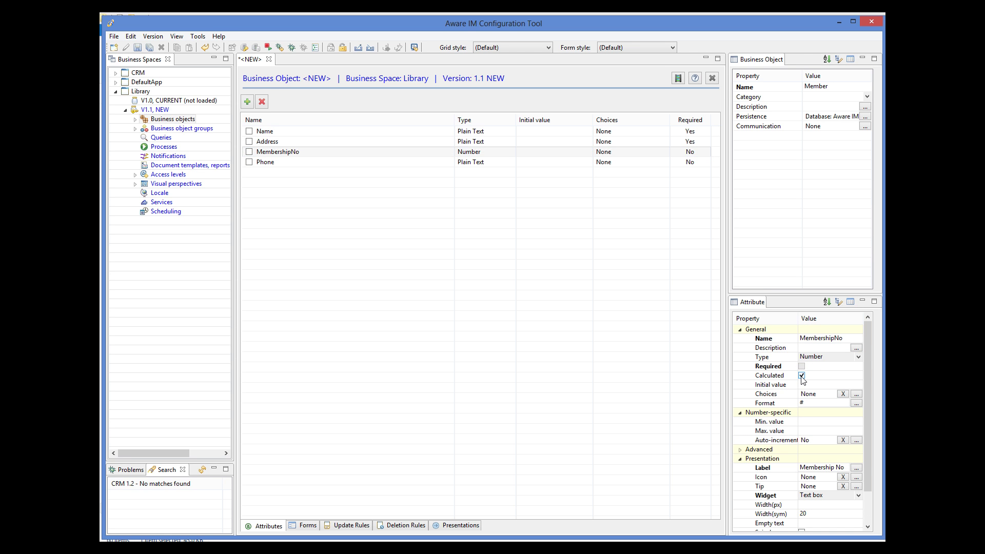
click(856, 440)
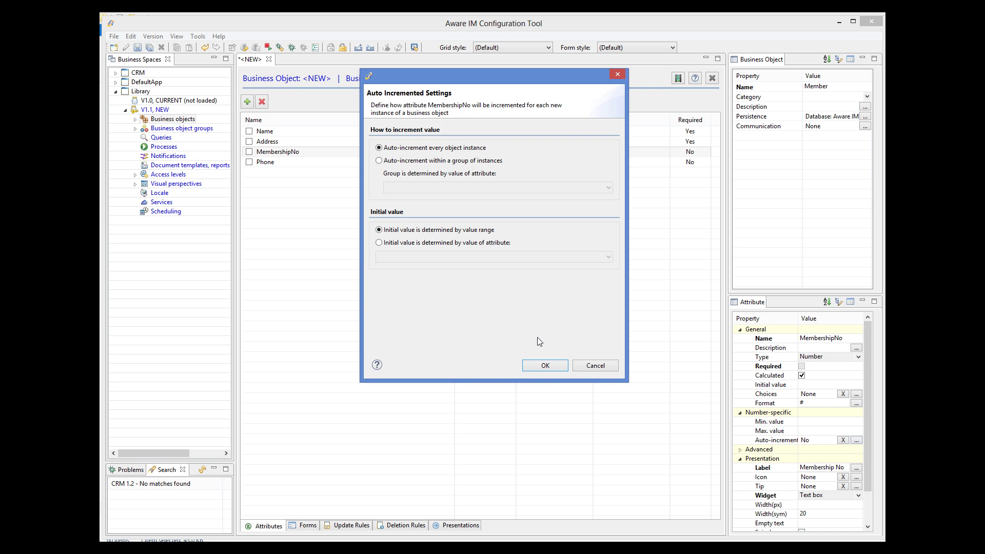
click(546, 365)
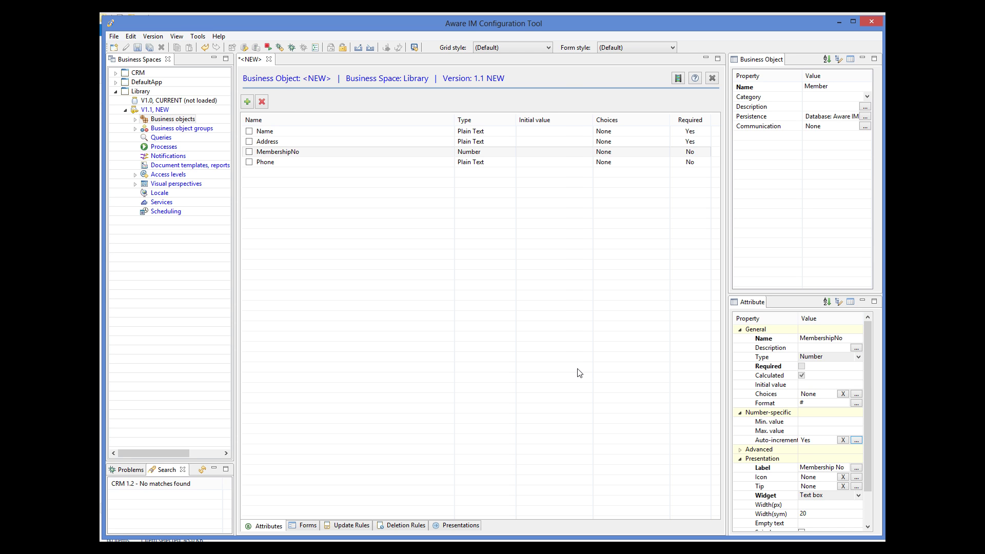
click(138, 47)
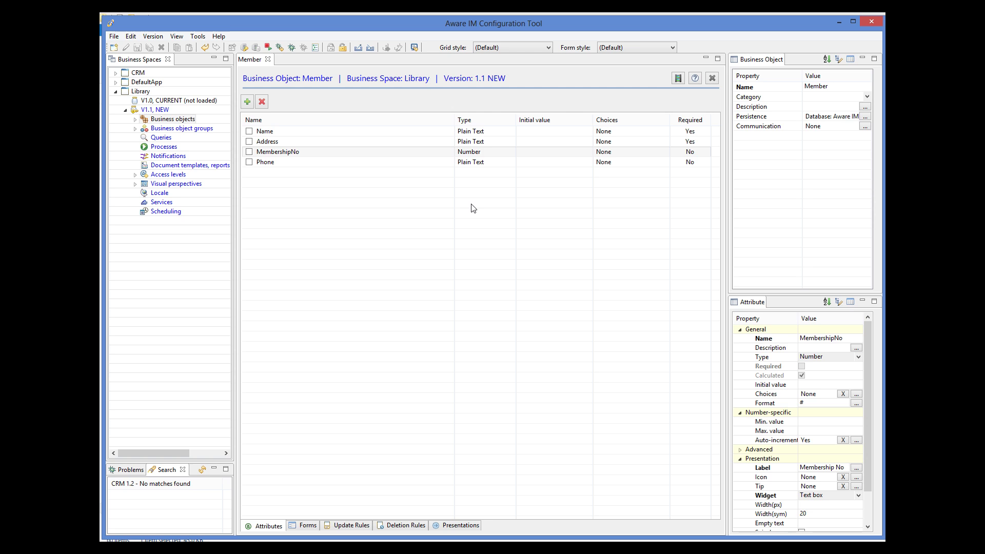
Step: Enable the E-mail communication channel for the Member object, using values from the System Settings object
click(864, 127)
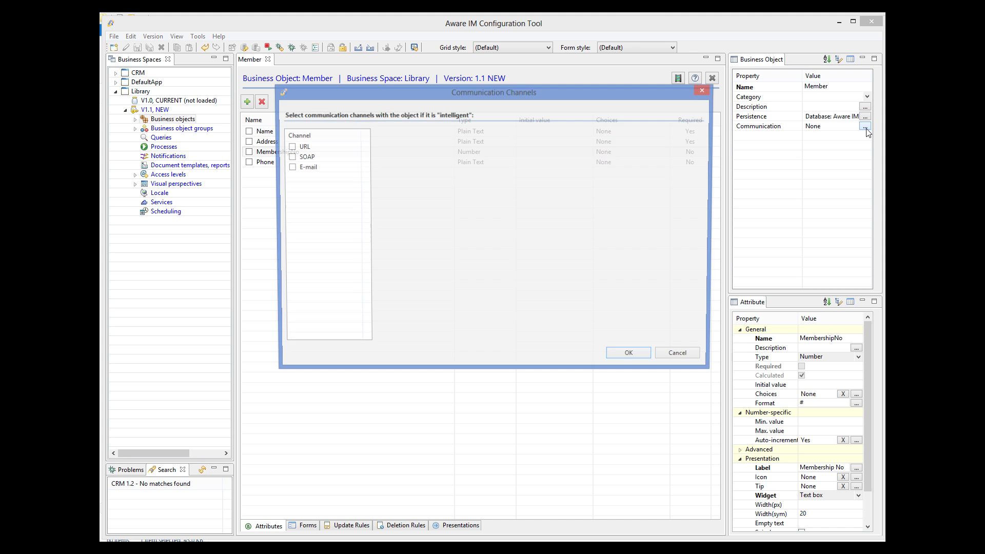
click(288, 167)
click(387, 289)
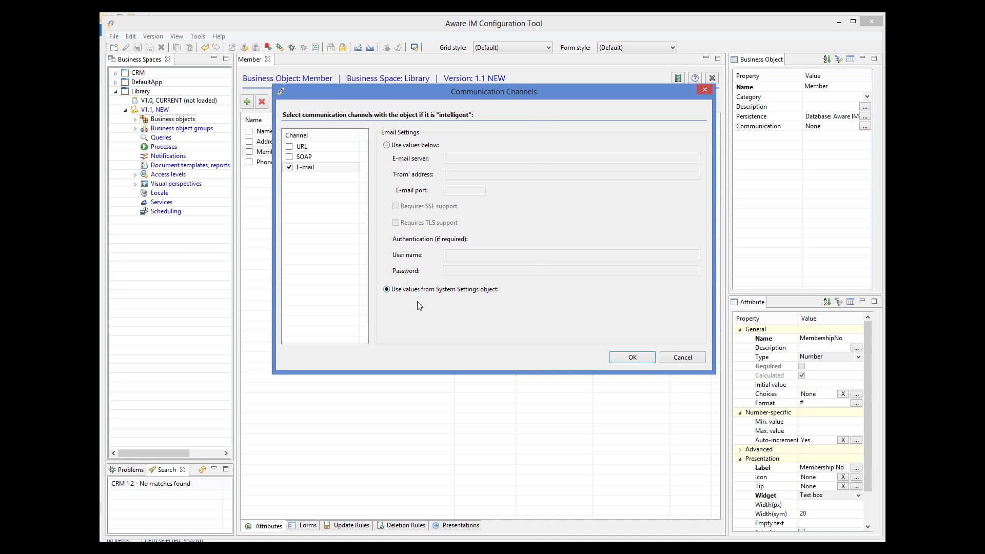
click(633, 358)
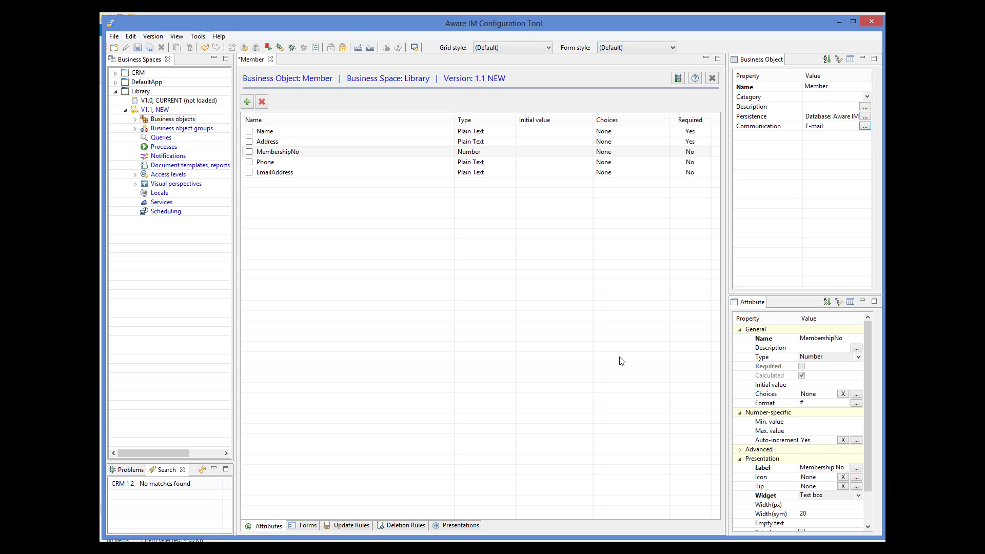
Step: Make the EmailAddress attribute required and save the Member object
click(454, 174)
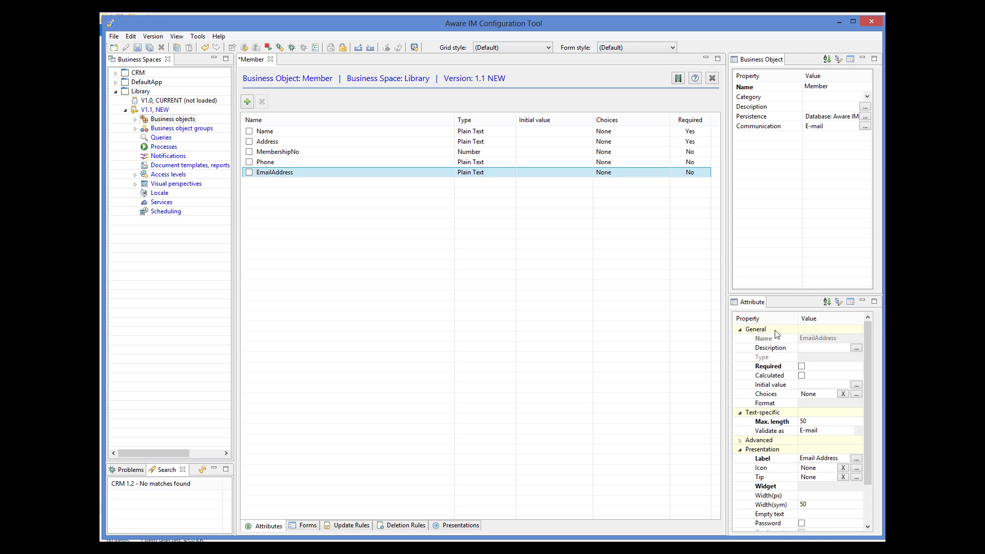
click(801, 366)
mouse_move(101, 17)
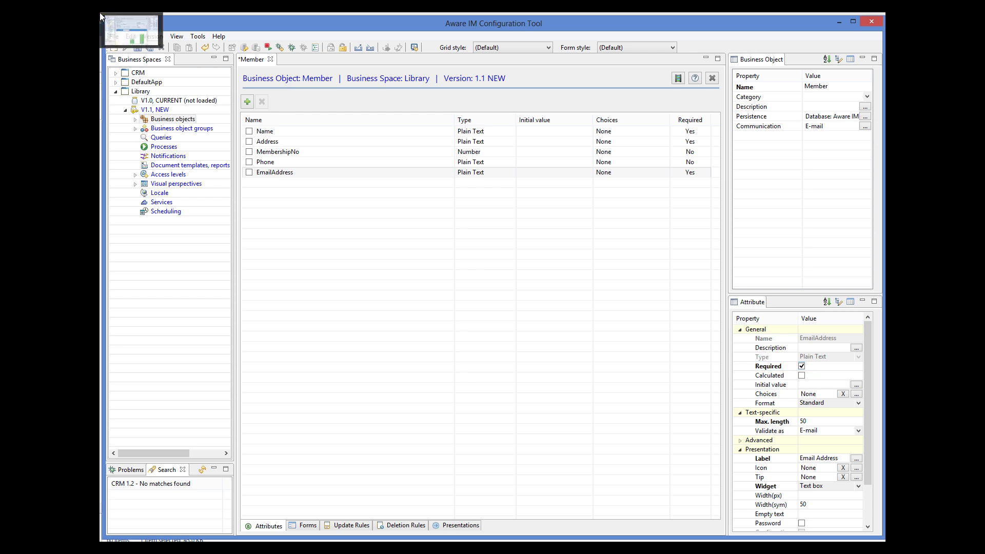
click(137, 48)
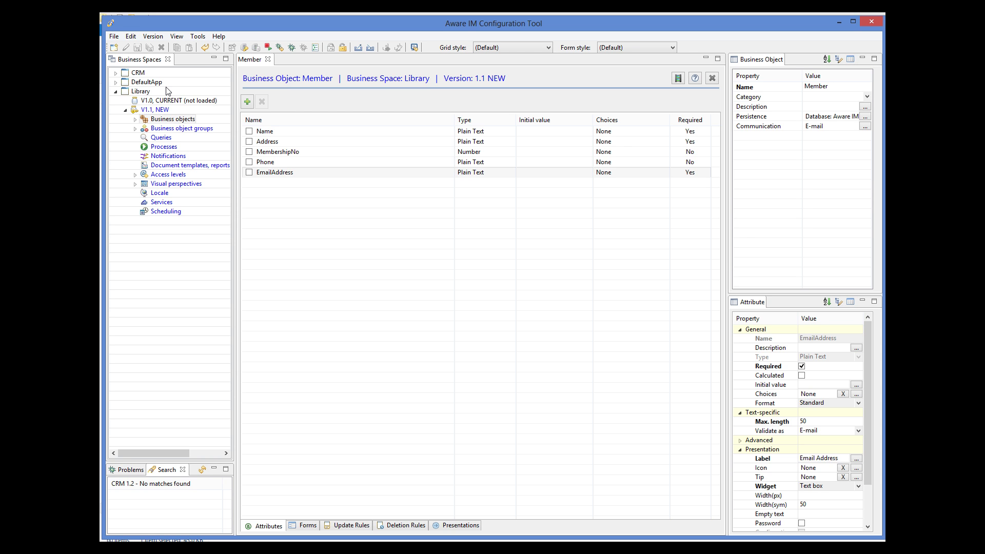
Step: Create a new business object named Loan in version 1.1 of the Library business space
click(157, 118)
click(113, 48)
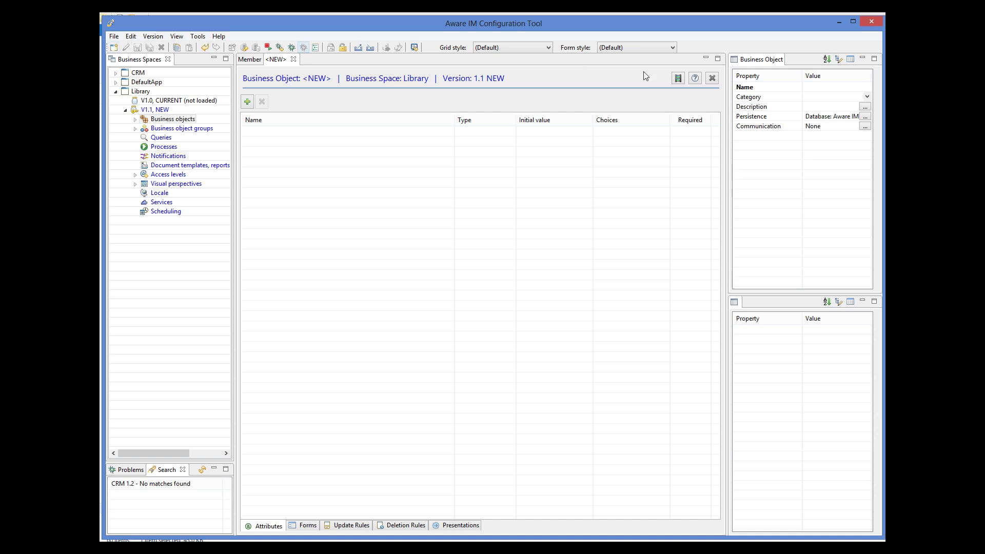
click(806, 86)
text(Loan)
Step: Add an attribute named LoanDate of type Date to the Loan object
click(248, 100)
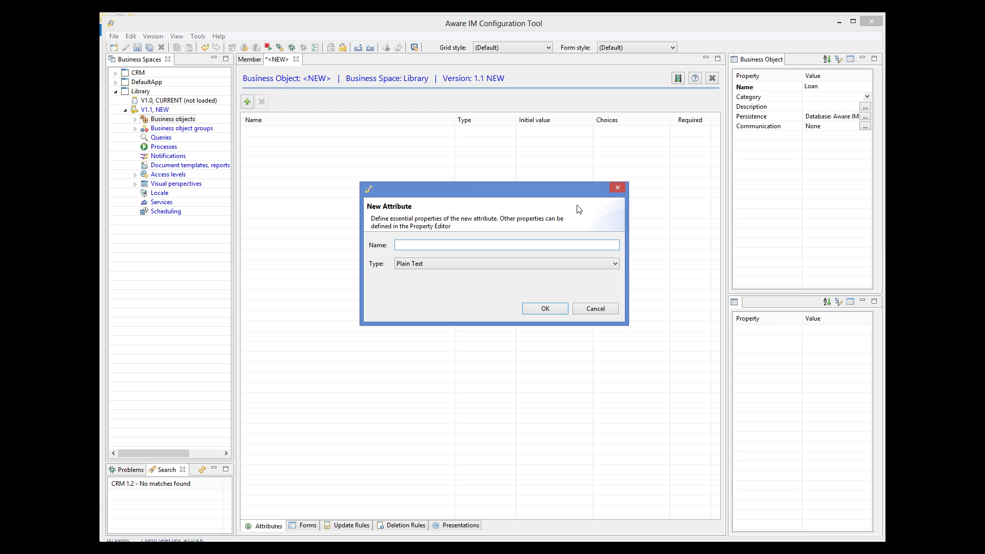
text(LoanDate)
click(447, 264)
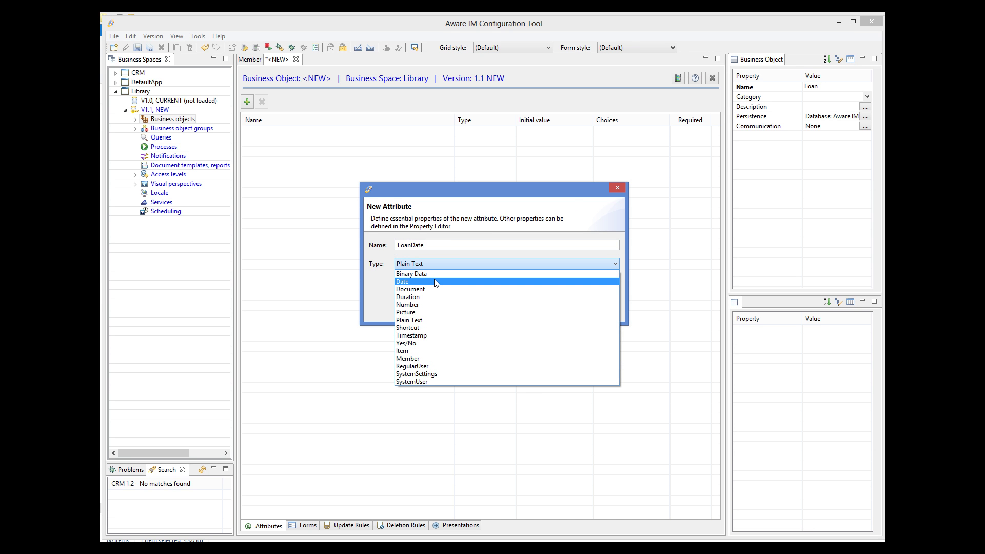
click(434, 278)
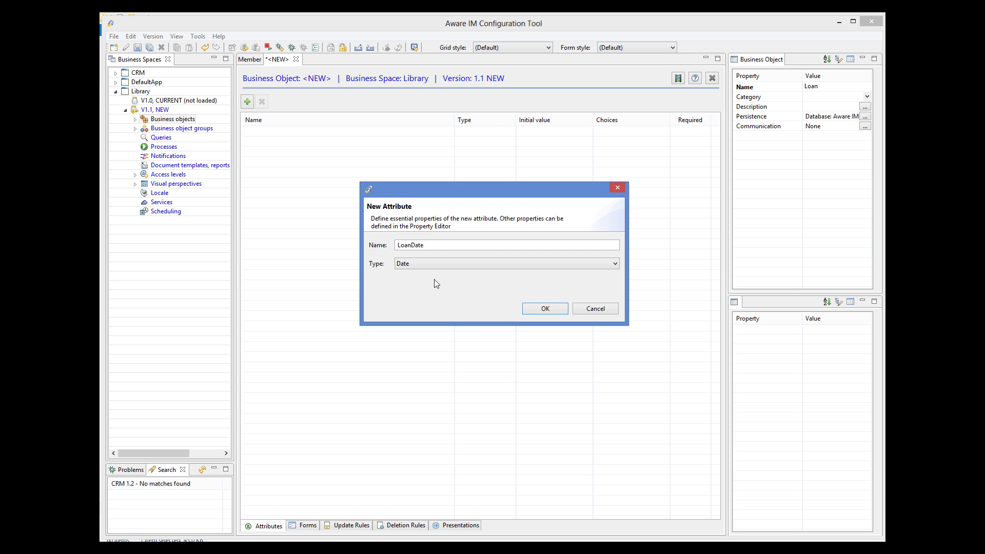
click(549, 309)
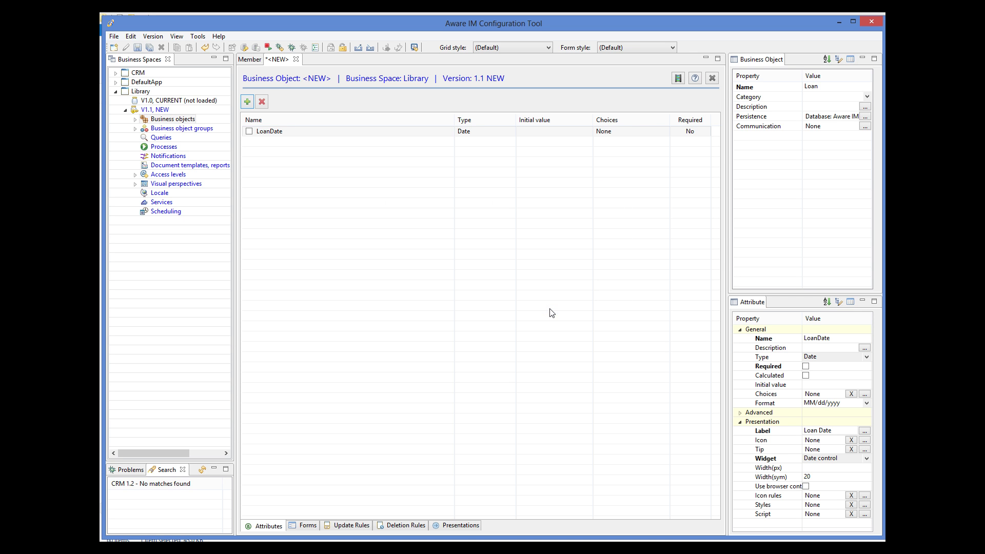
Step: Add an attribute named DueDate of type Date to the Loan object
click(247, 102)
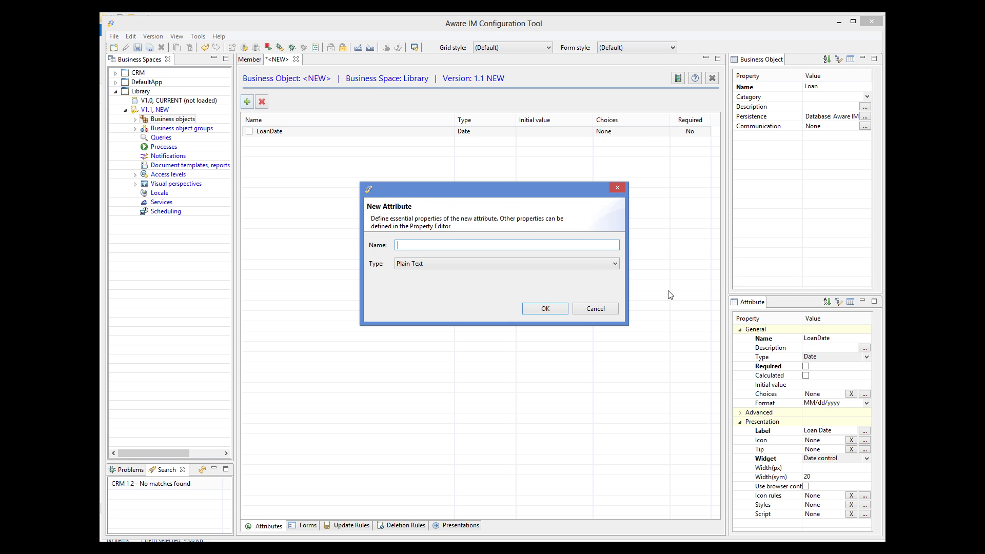
text(D)
key(BackSpace)
text(eDate)
click(437, 265)
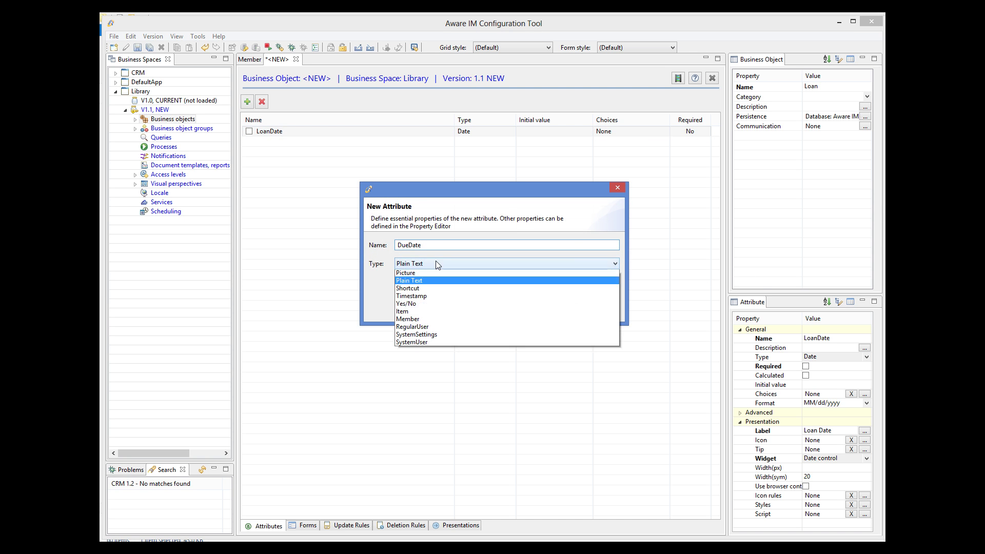
scroll(437, 277, up, 3)
click(426, 288)
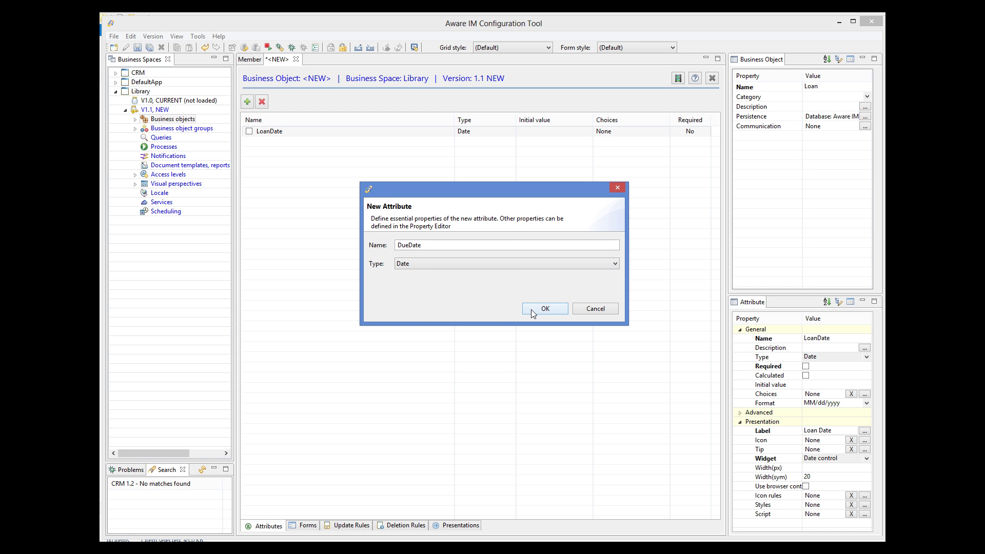
click(534, 309)
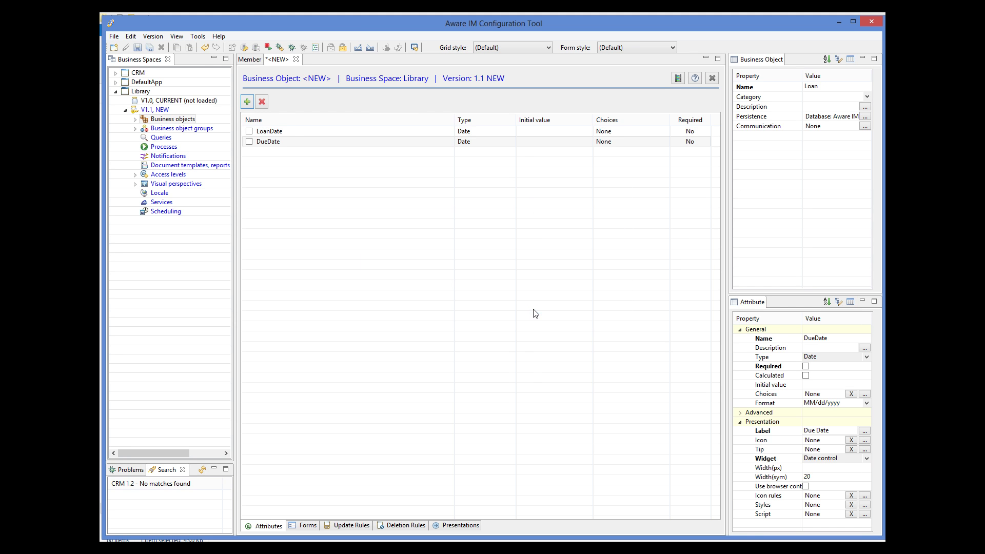
Step: Add an attribute named ReturnDate of type Date to the Loan object
click(248, 101)
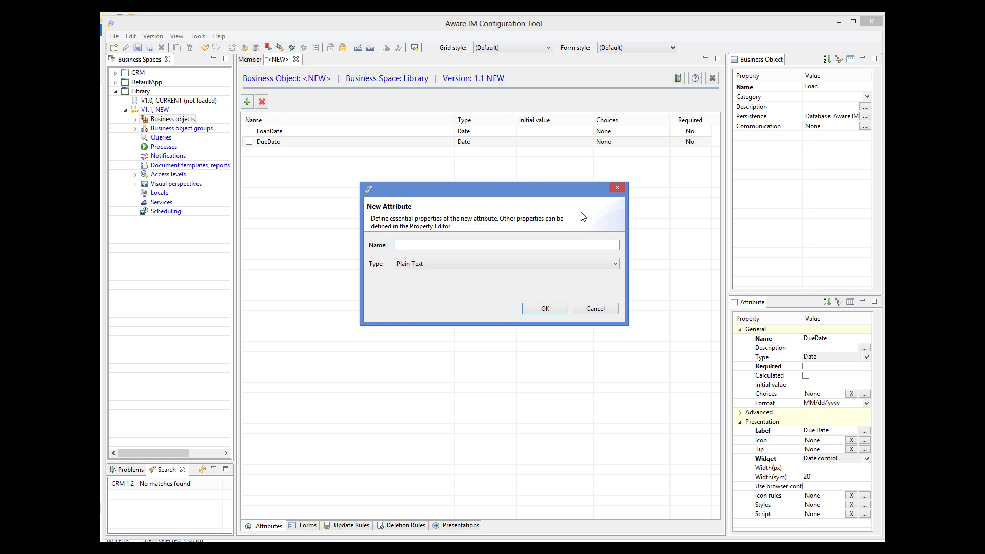
text(ReturnDate)
click(426, 263)
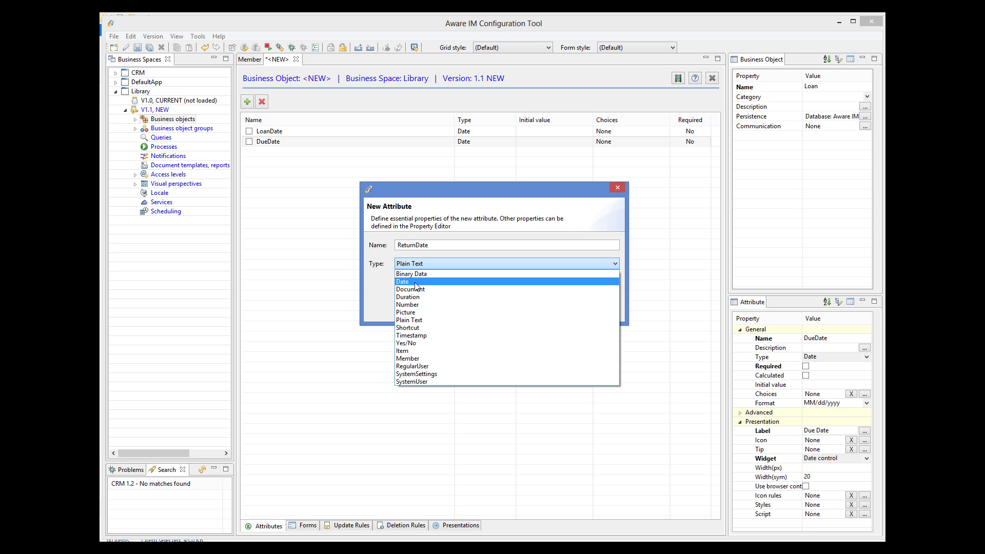
click(414, 285)
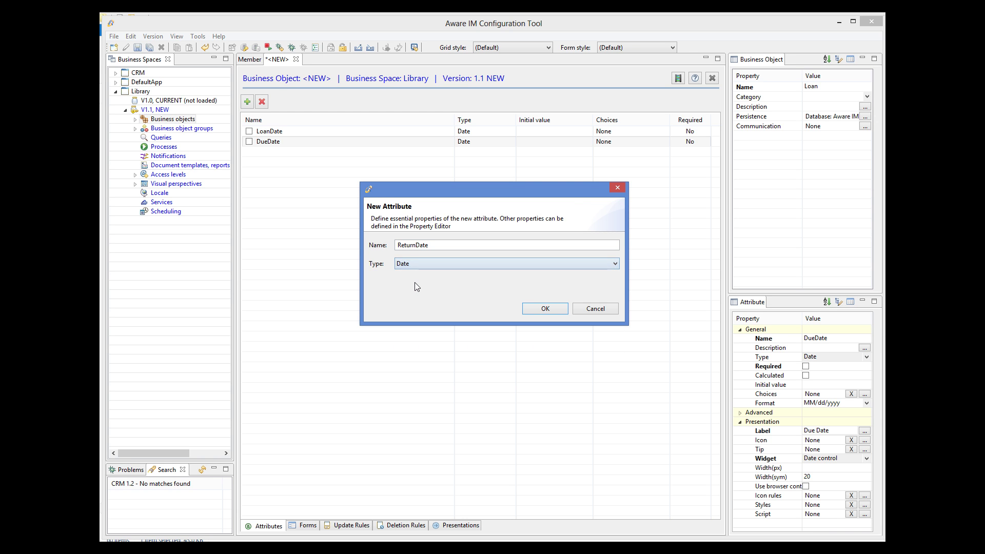
click(552, 305)
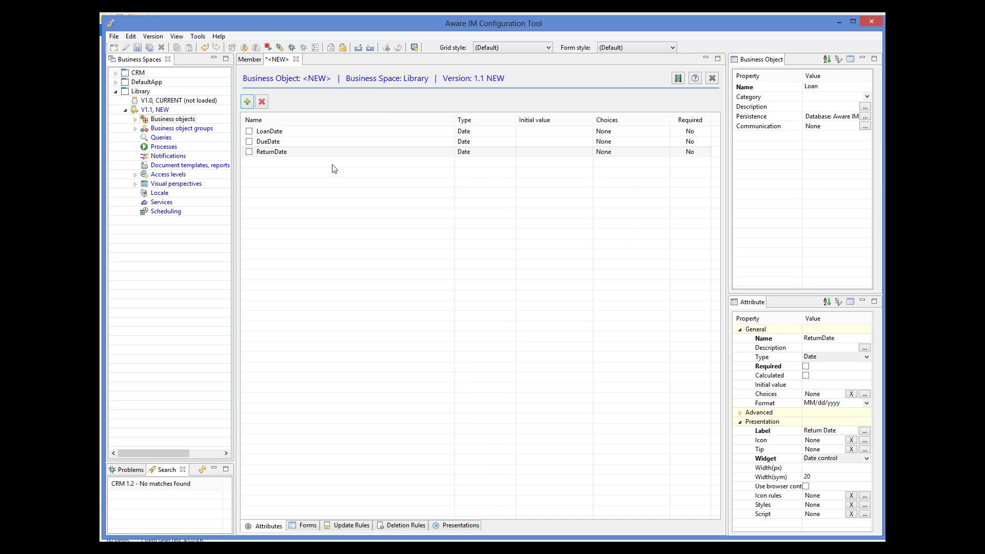
Step: Add a Plain Text attribute named Status to the Loan object
click(248, 102)
text(Status)
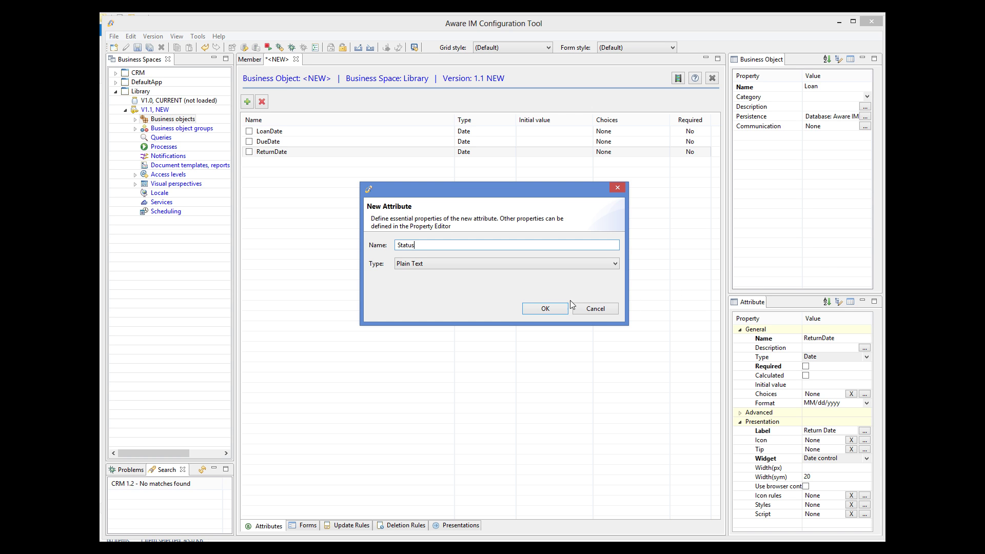
click(552, 308)
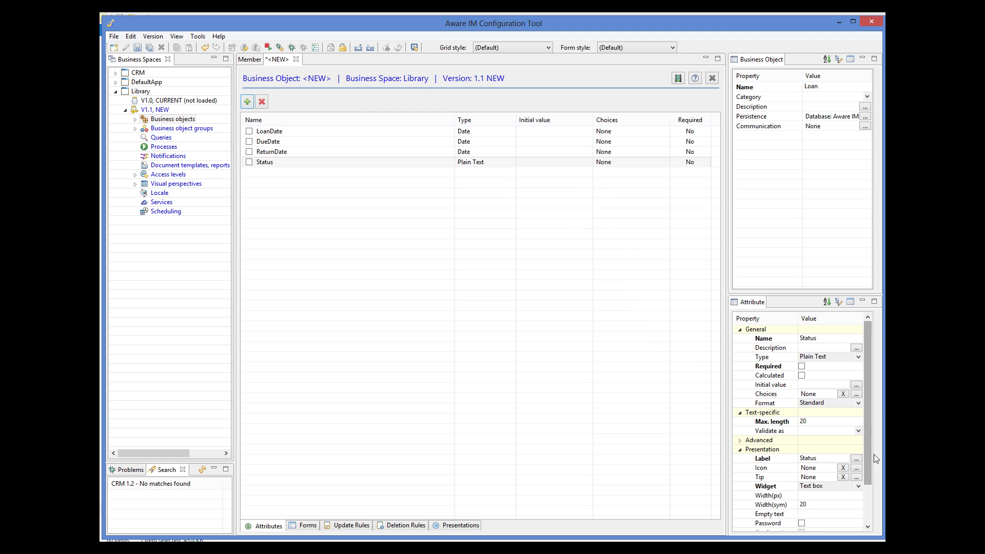
Step: Define CURRENT and PAST as the list of choices for the Status attribute
click(856, 393)
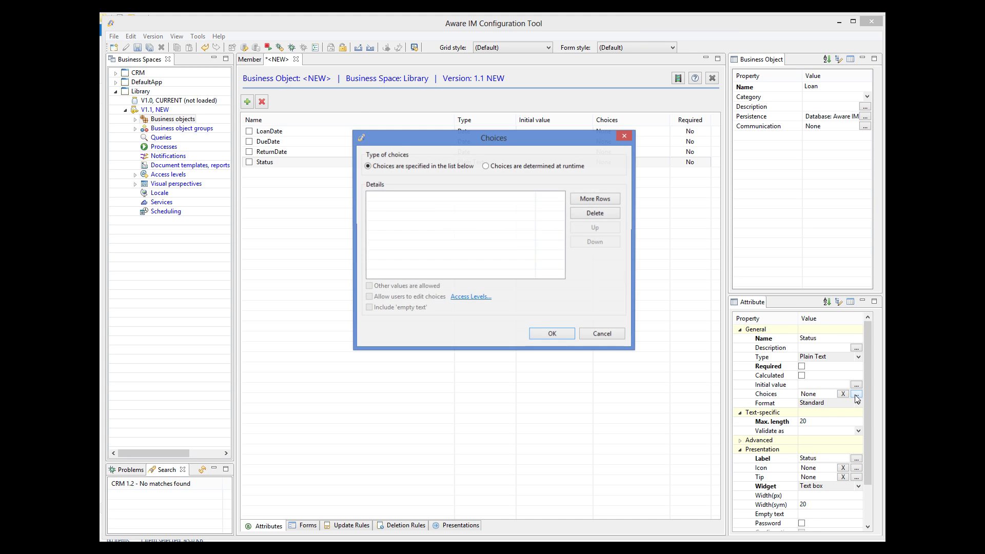
click(377, 197)
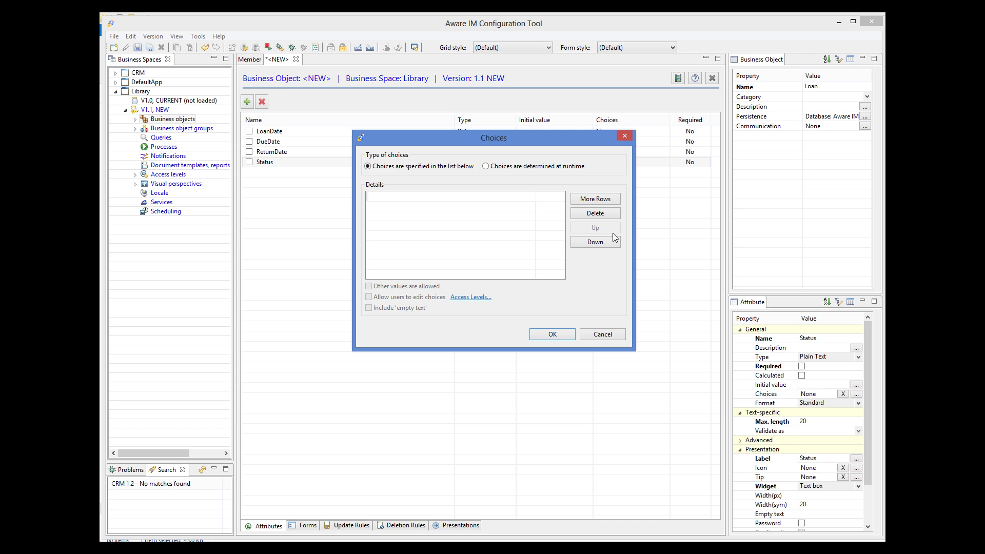
text(CURRENT)
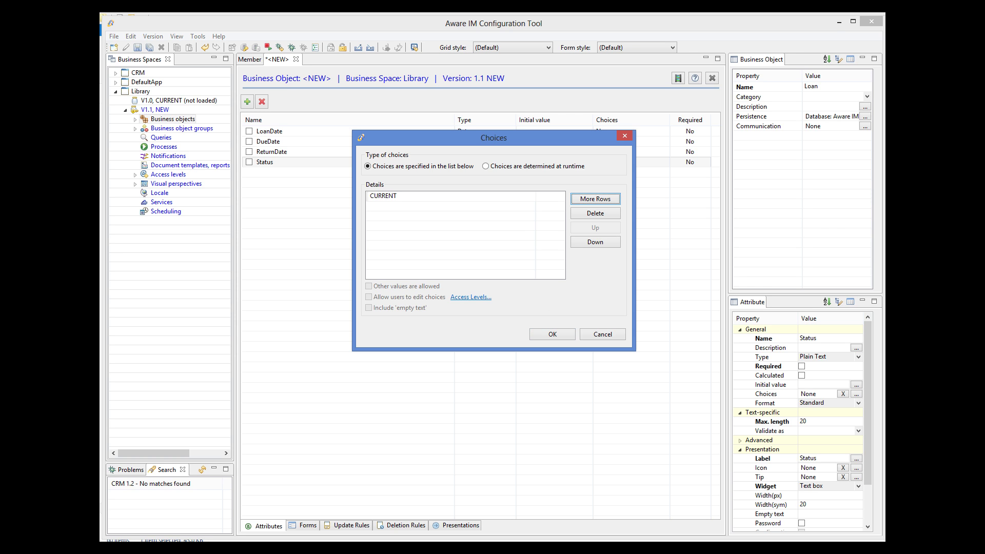
click(531, 211)
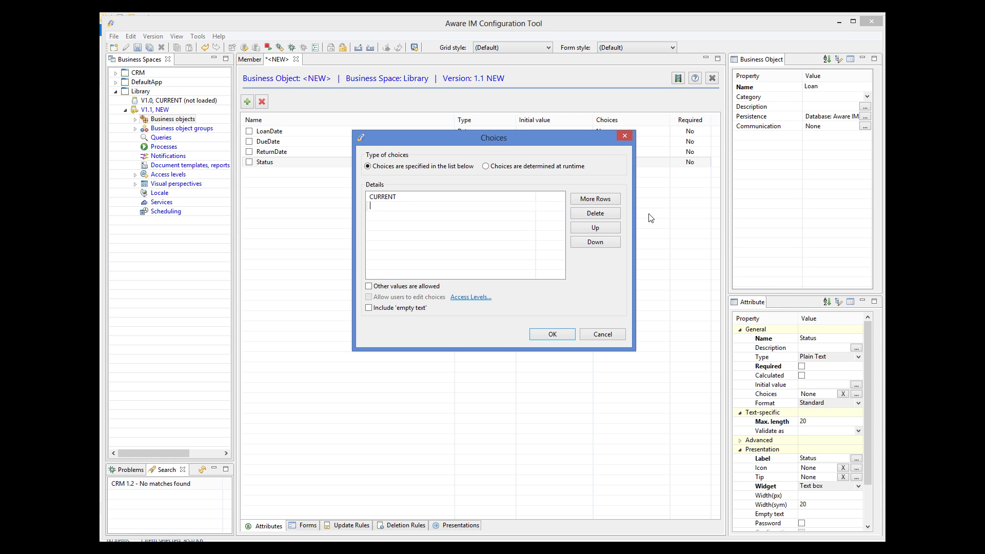
text(PAST)
key(Return)
click(552, 334)
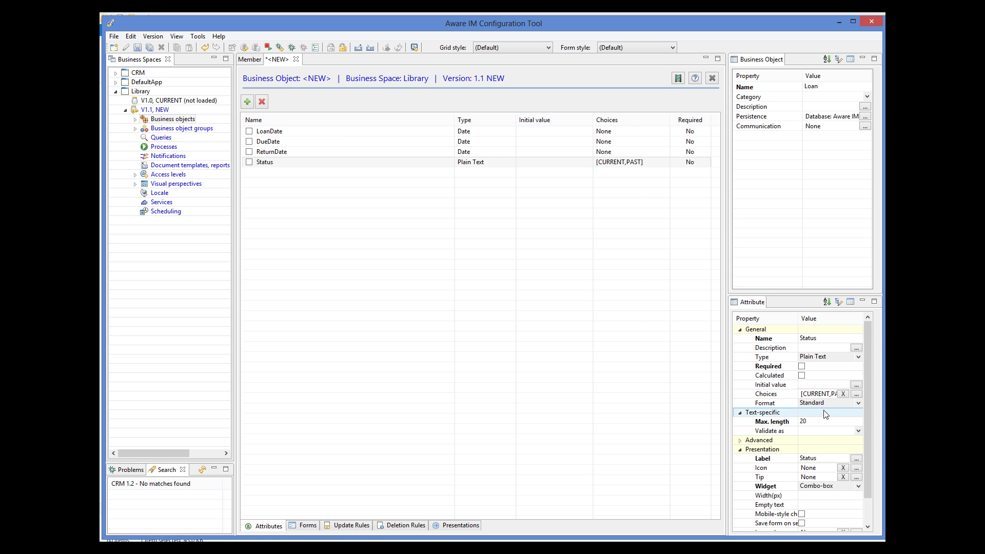
Step: Set the initial value of the Status attribute to CURRENT
click(824, 385)
text(C)
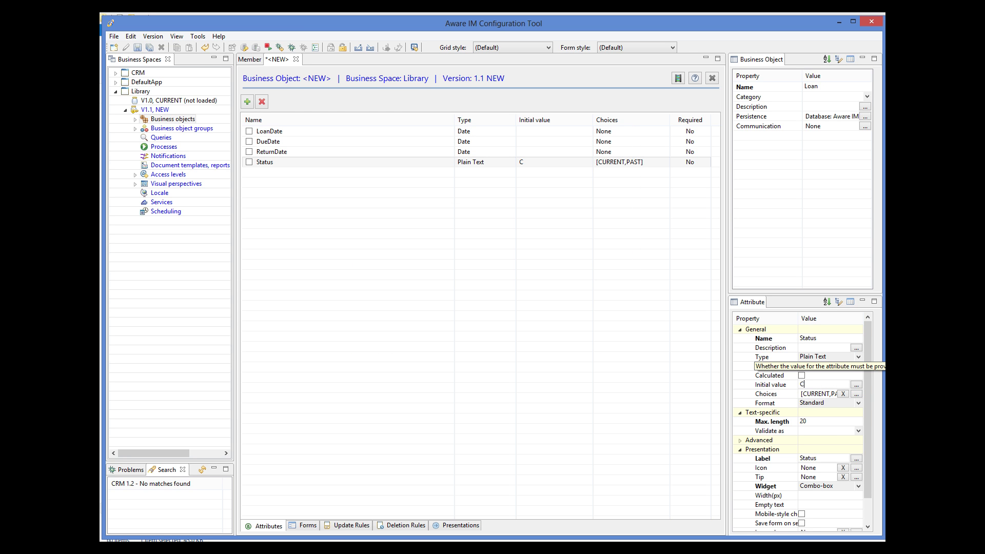
text(URRENT)
Step: Set the initial value of the LoanDate attribute to CURRENT_DATE and save the Loan object
click(321, 132)
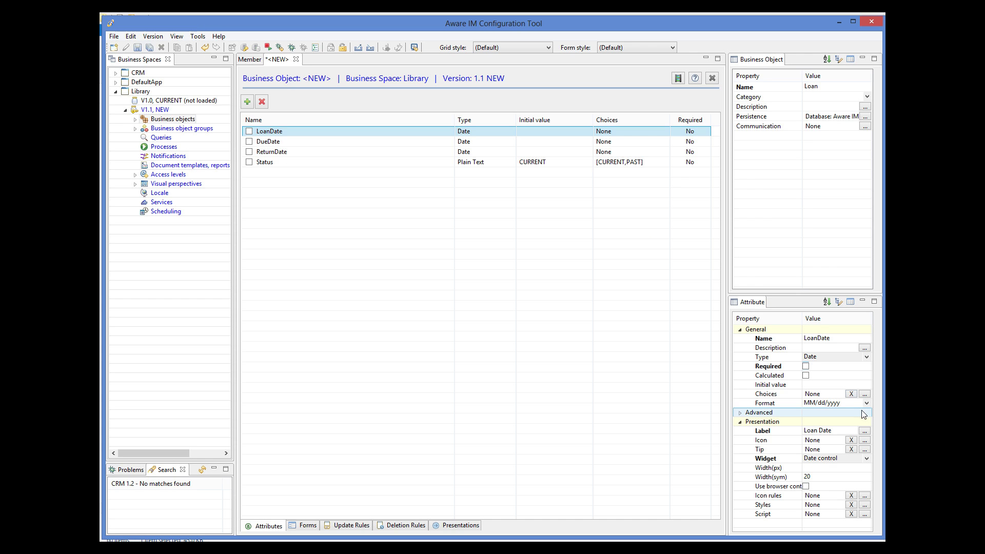
click(813, 386)
text(CURR)
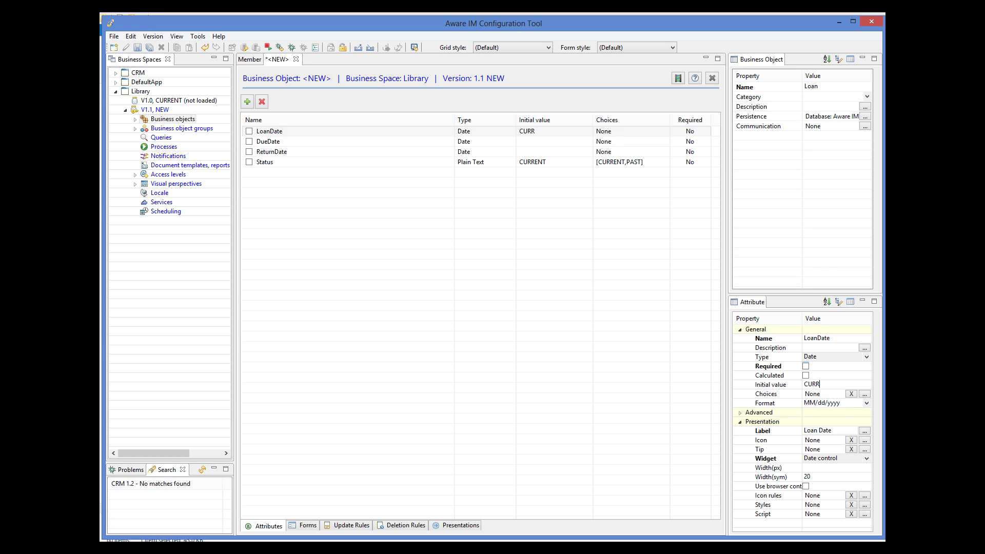
text(ENT_DATE)
click(317, 153)
click(149, 48)
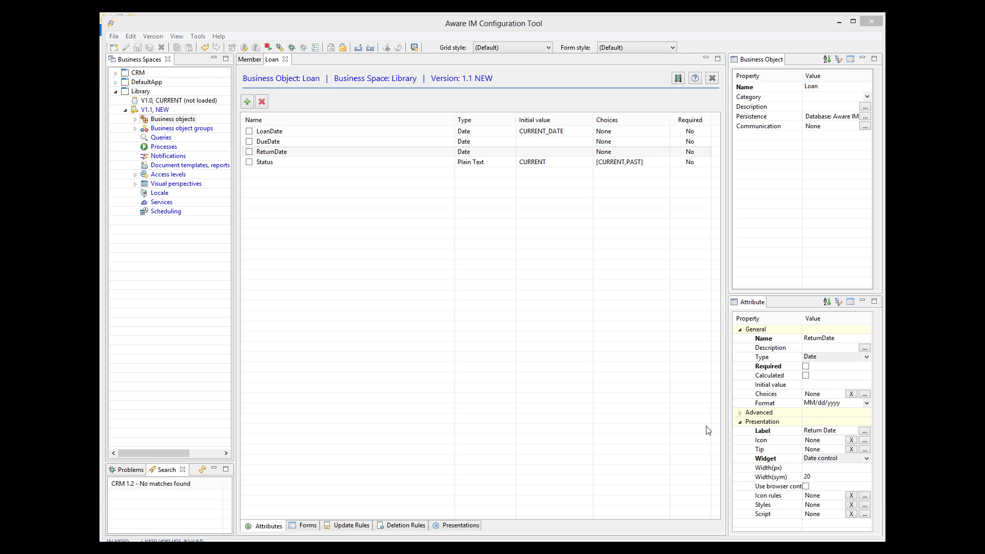
Step: Make the ReturnDate attribute calculated and save the Loan object
click(472, 153)
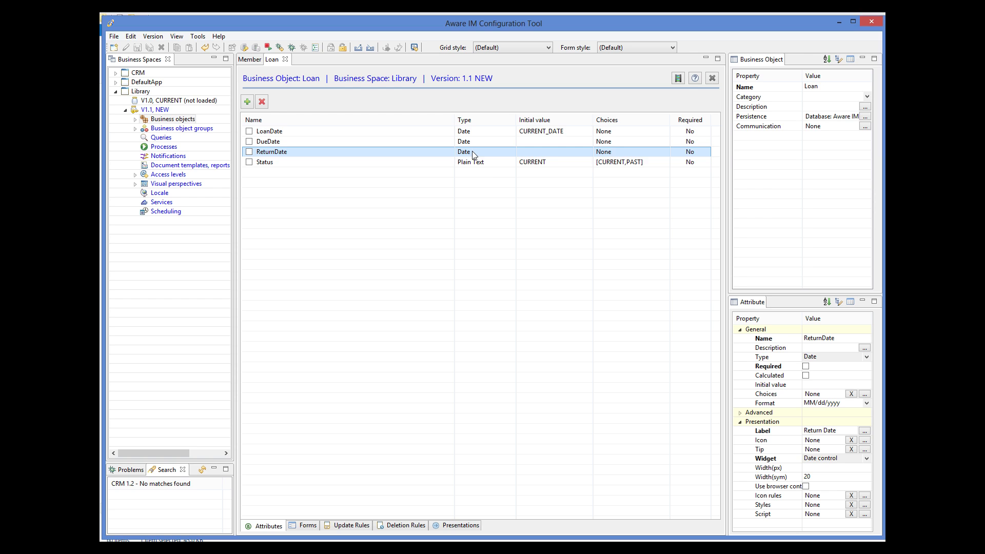
click(806, 376)
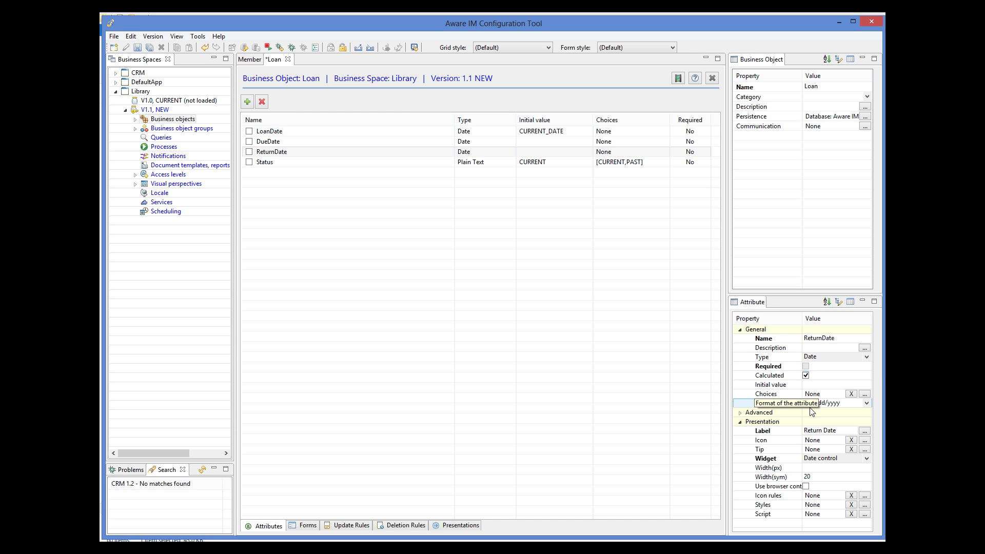
click(135, 47)
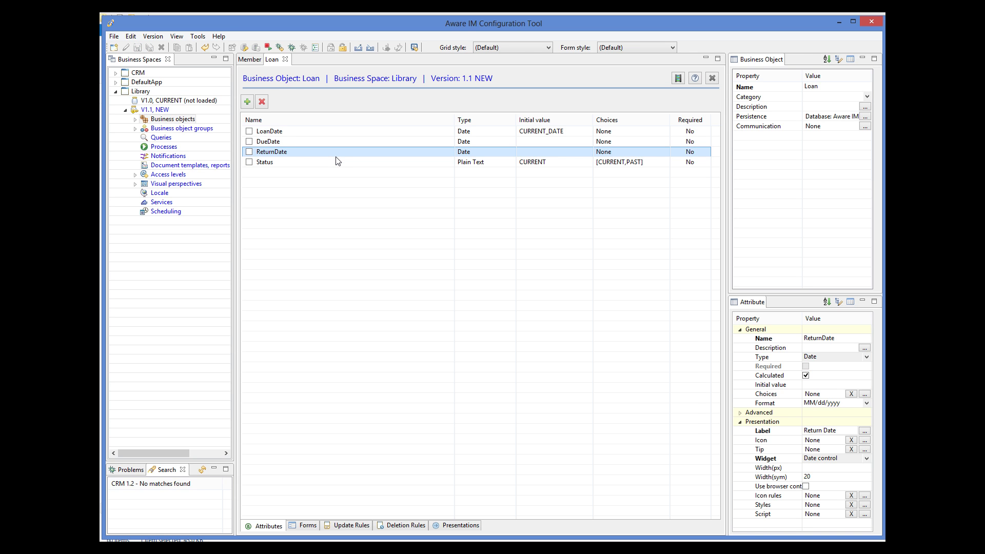
Step: Set the format of the Member object's MembershipNo attribute to 00000 and save the object
click(251, 60)
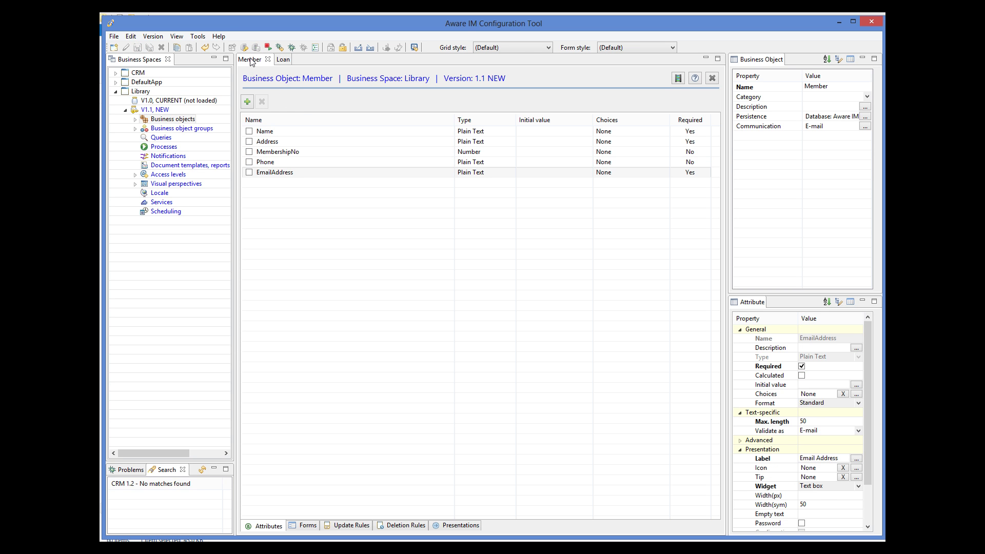
click(291, 152)
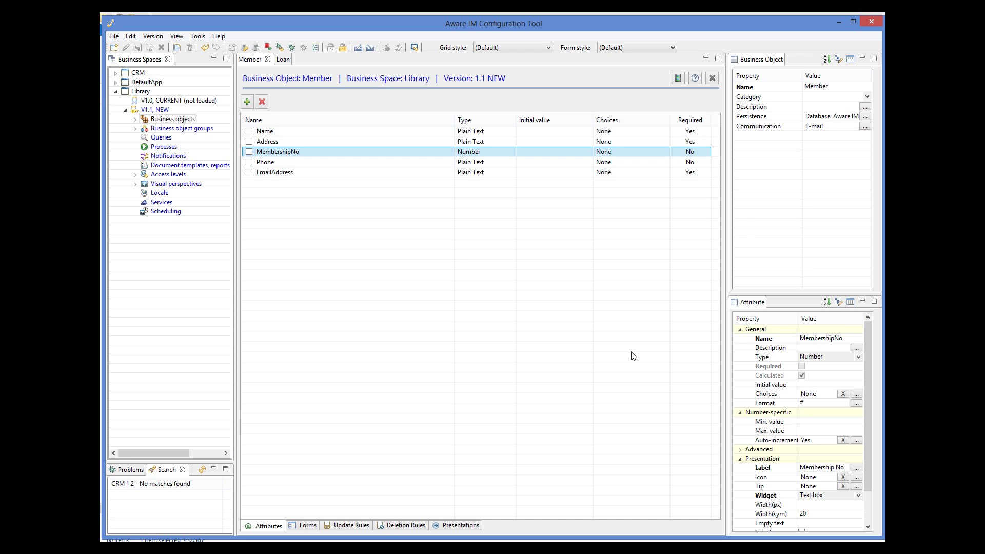
click(820, 403)
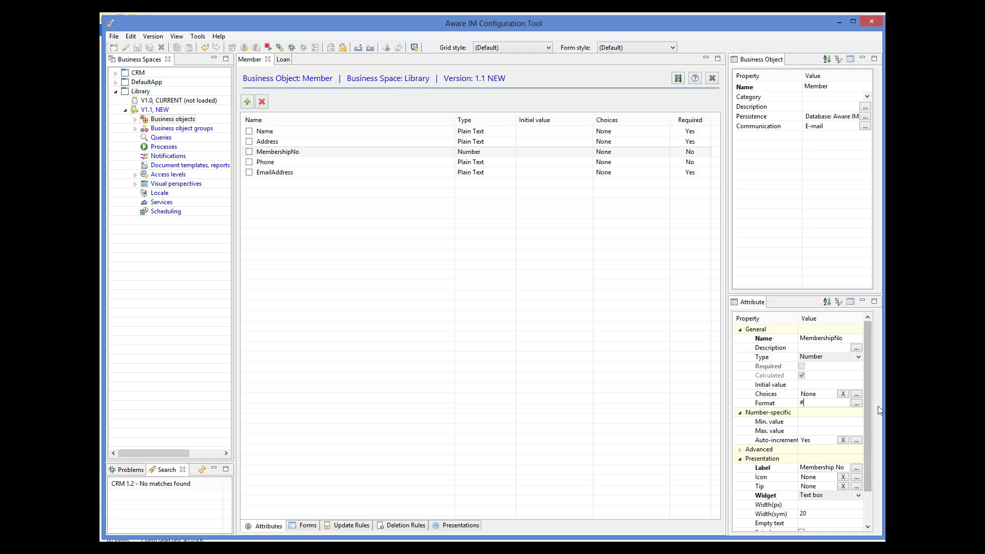
key(BackSpace)
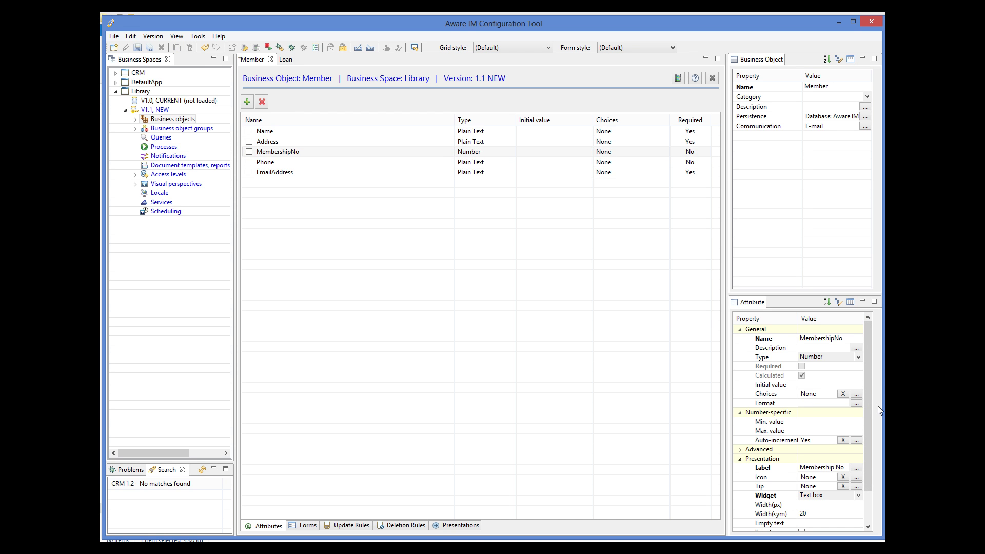
text(00000)
click(138, 48)
Step: Create a new business object named StaffMember in version 1.1 of the Library business space
click(162, 120)
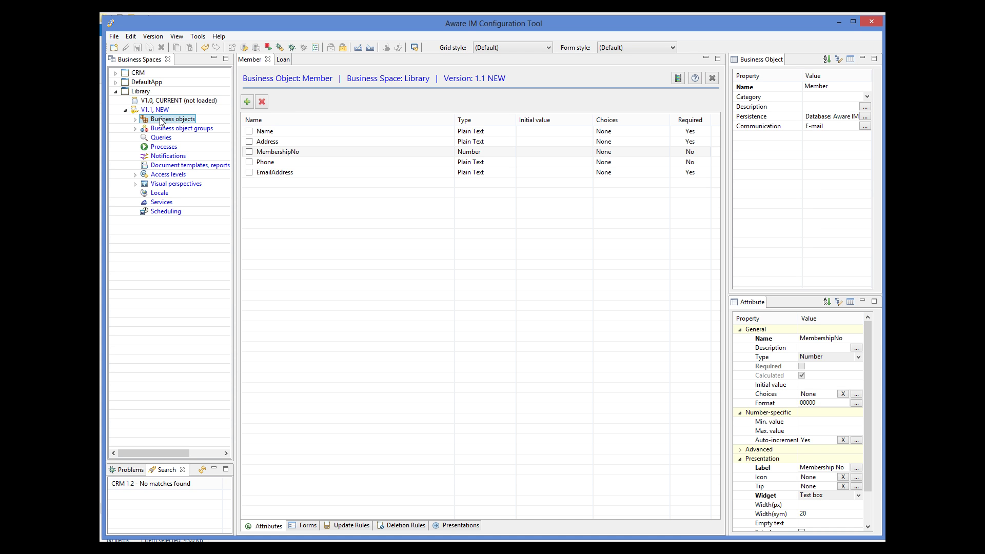
click(114, 47)
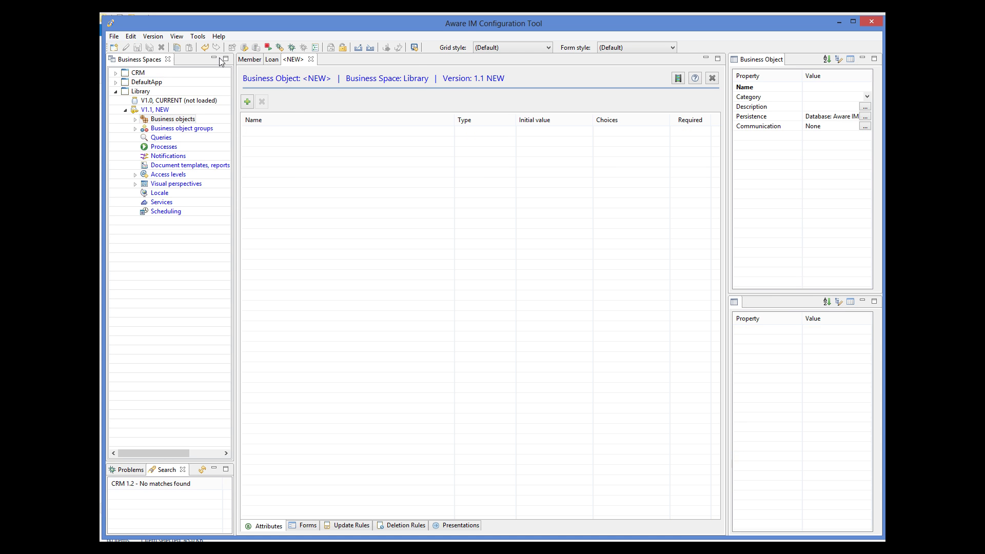
click(807, 86)
text(StaffMember)
Step: Add a Plain Text attribute named Name to the StaffMember object
click(247, 101)
text(Name)
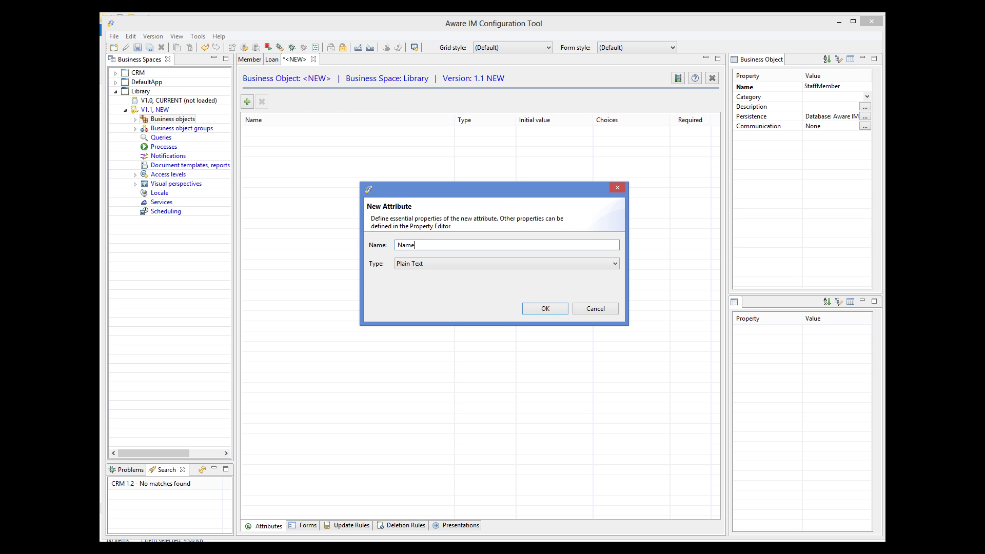
click(544, 307)
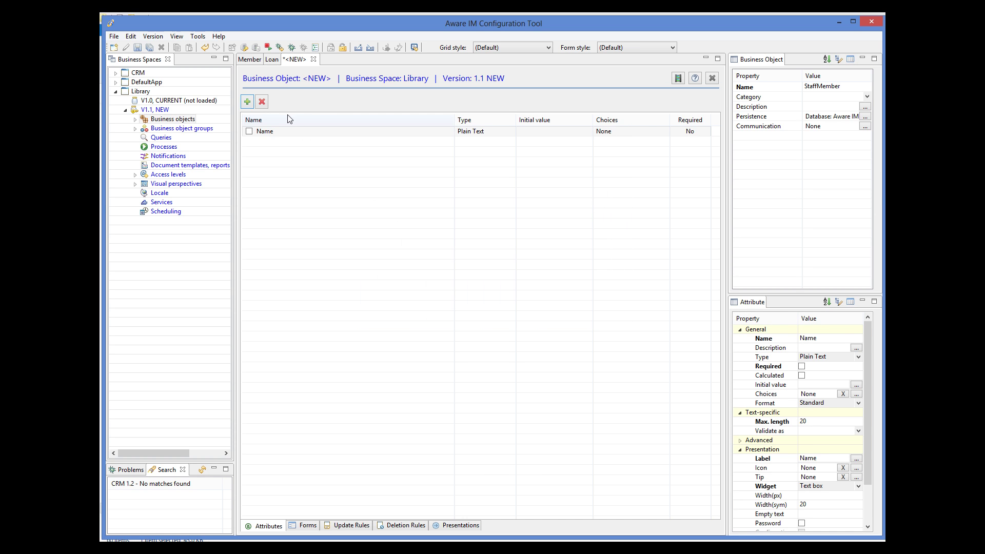
Step: Add a Plain Text attribute named Address to the StaffMember object
click(247, 102)
text(A)
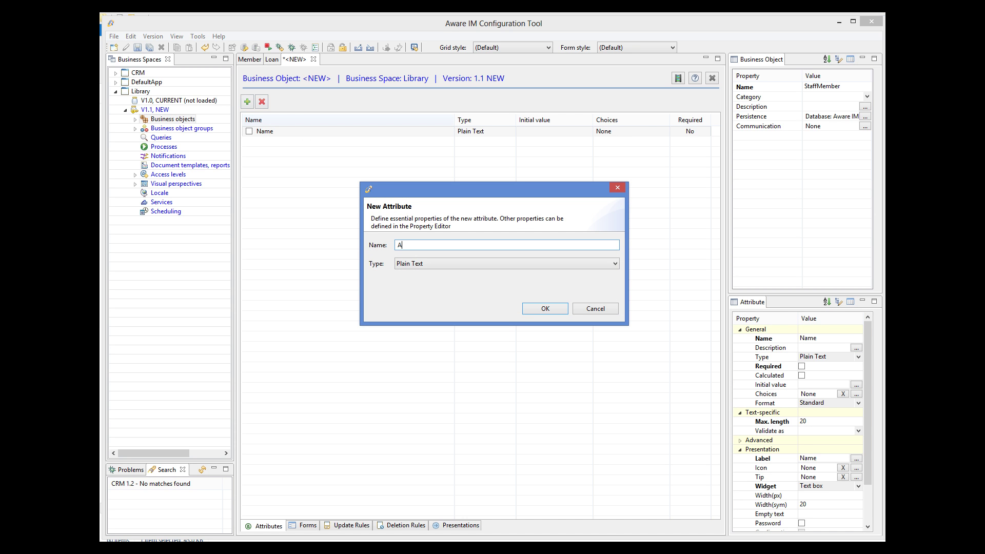
text(ddresss)
key(BackSpace)
click(544, 309)
Step: Make the StaffMember object's Name attribute required and change its maximum length
click(471, 132)
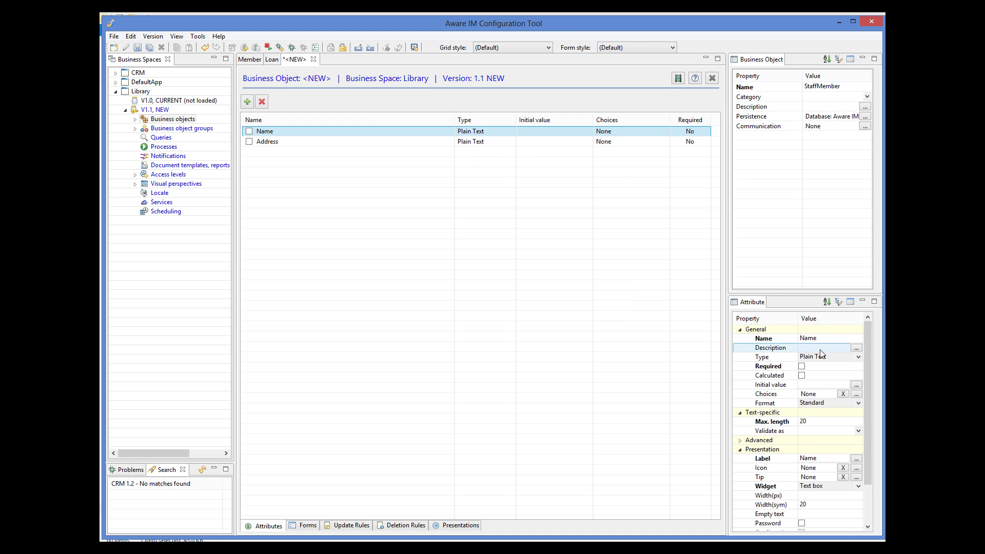
click(801, 365)
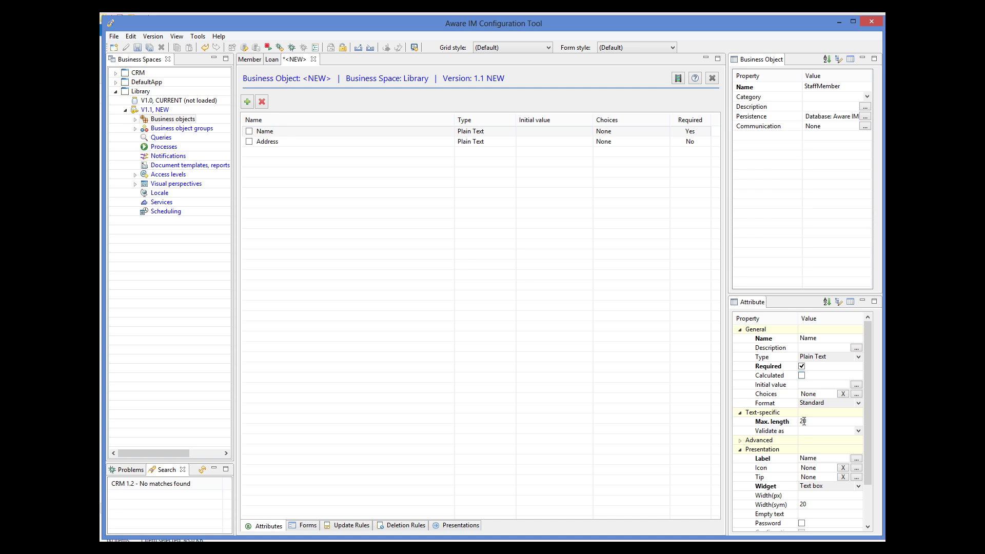
text(6)
click(368, 133)
Step: Make the Address attribute required with a maximum length of 120 and save the StaffMember object
click(369, 143)
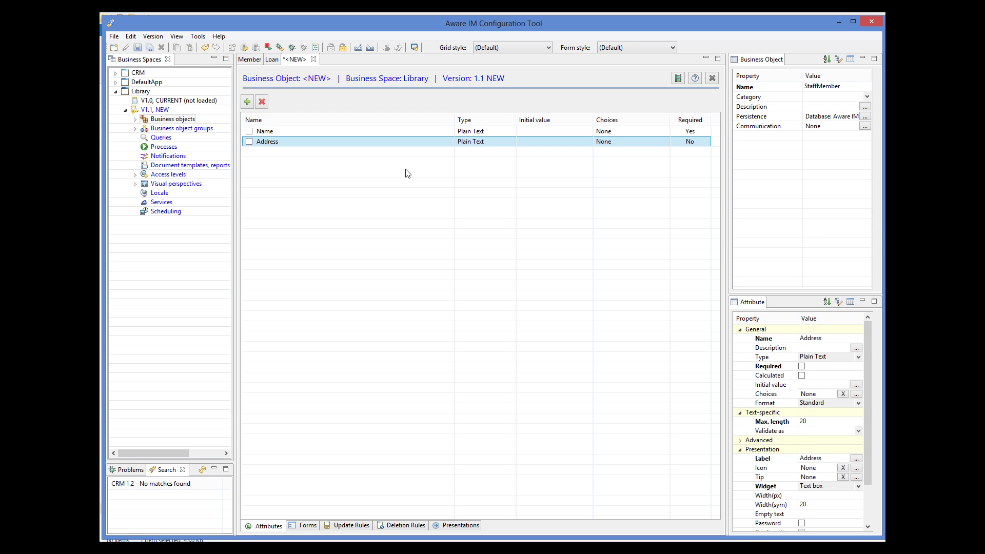
click(800, 421)
text(1)
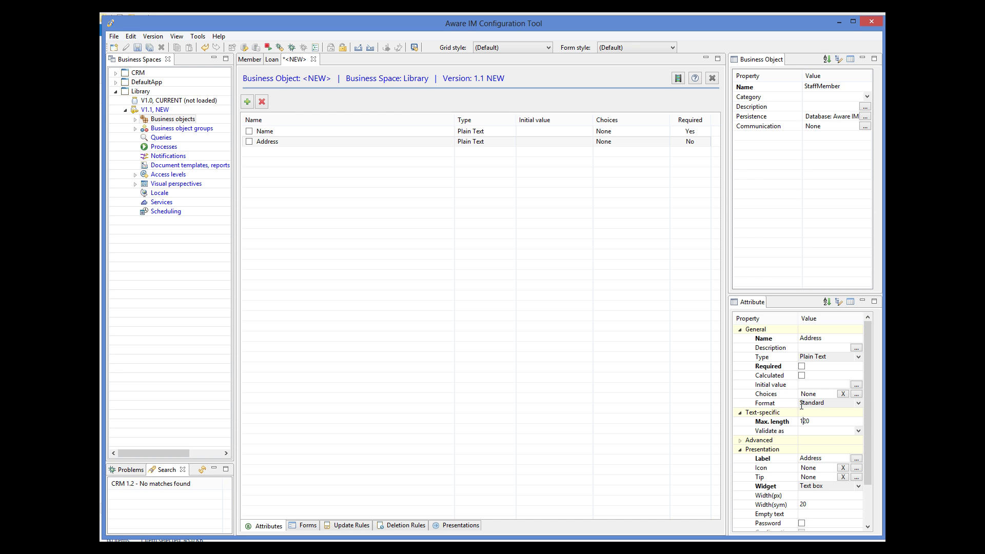
click(801, 365)
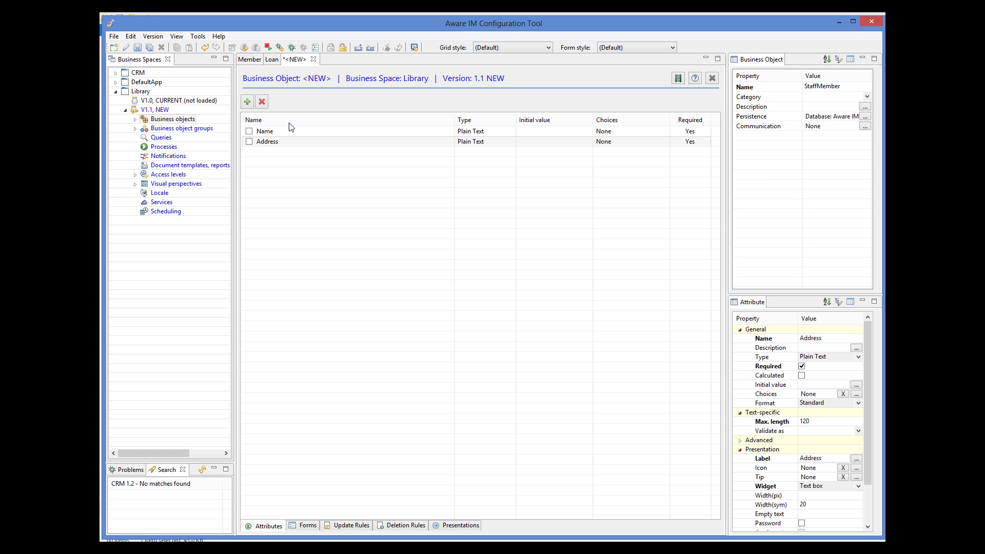
click(137, 47)
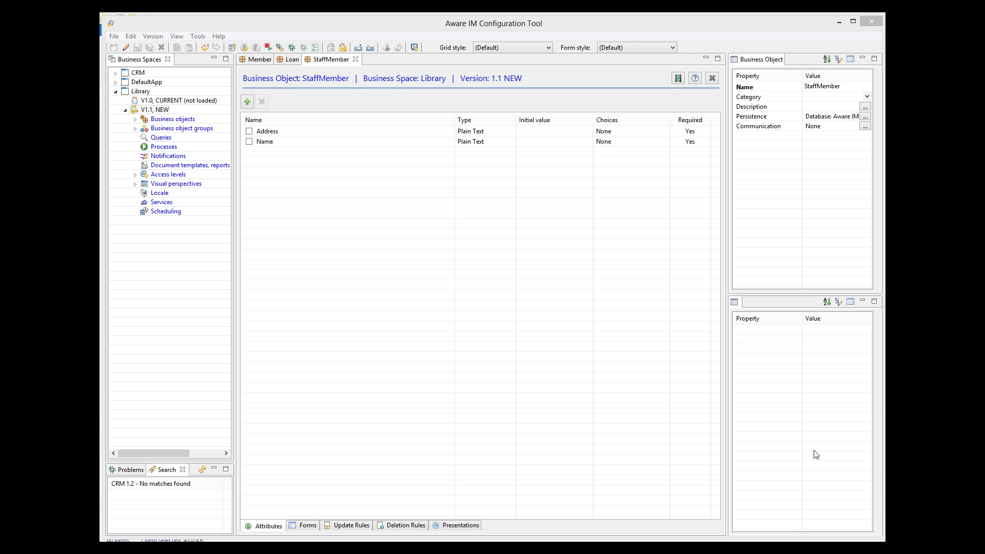
Step: Add an attribute named Loans of type Loan to the Member object
click(259, 60)
click(247, 102)
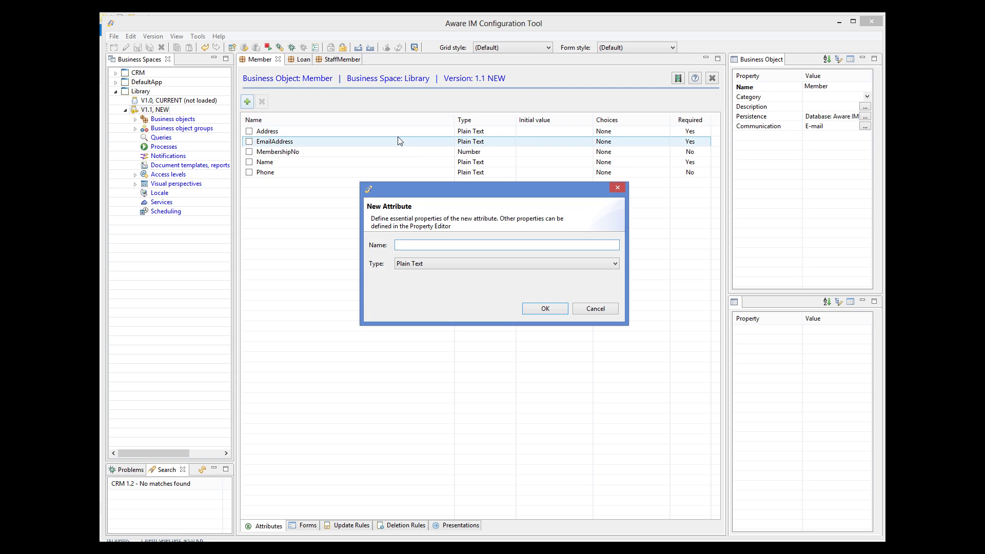
text(Loans)
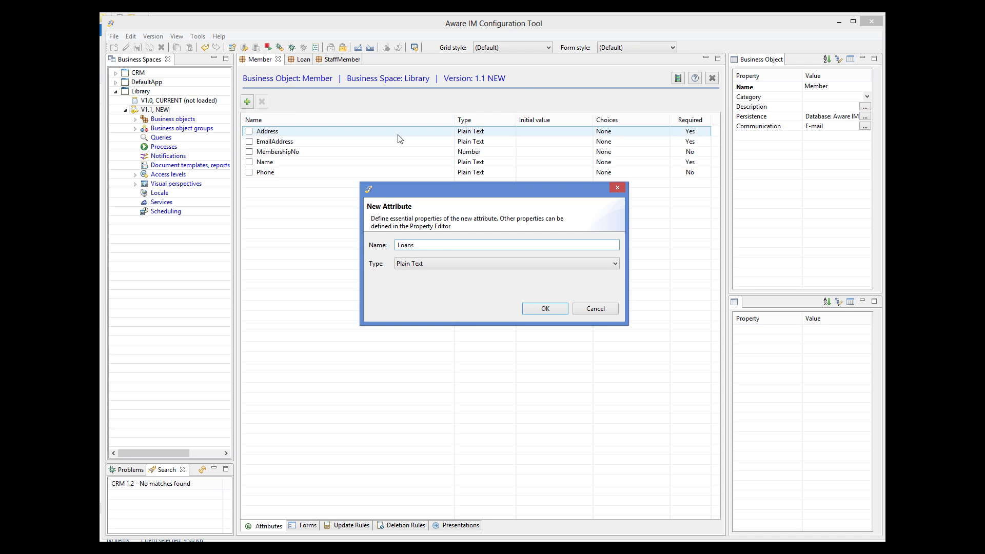
click(443, 263)
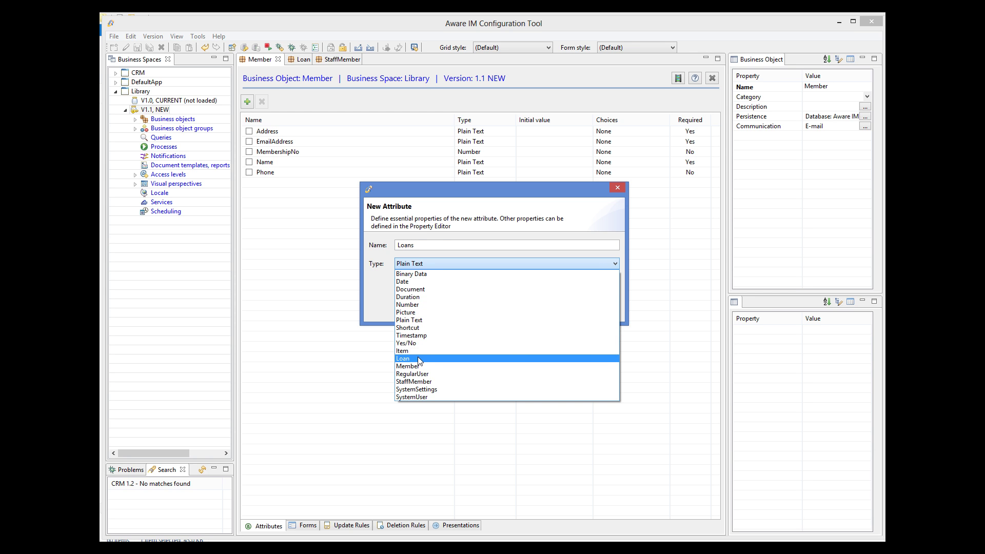
click(418, 358)
click(543, 308)
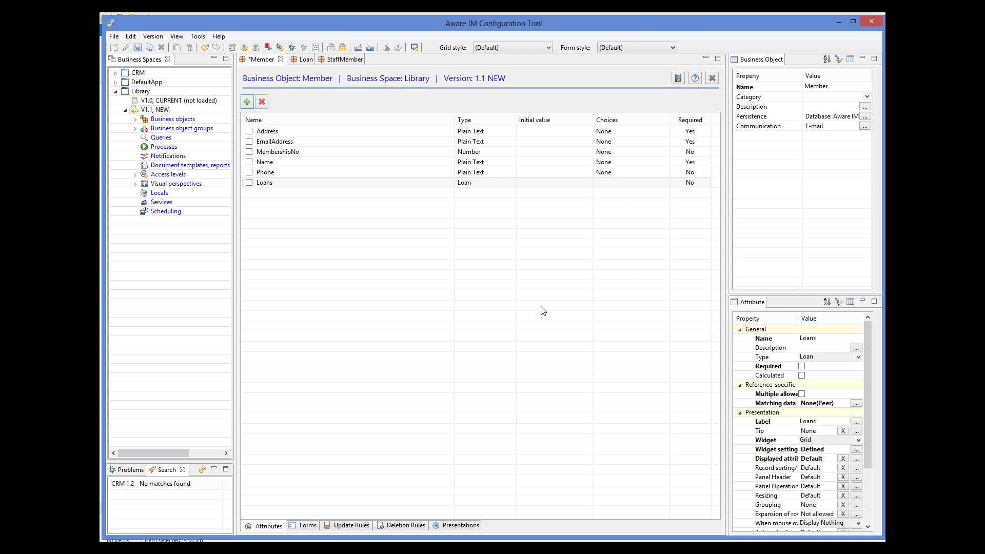
Step: Allow multiple values for the Loans attribute, create a matching attribute named Member in Loan, and save the Member object
click(801, 394)
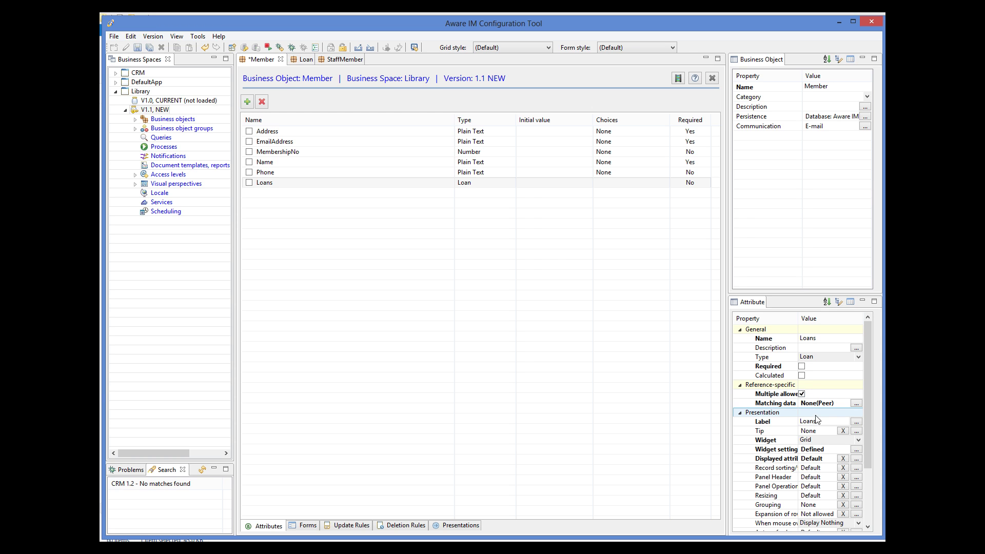
click(855, 404)
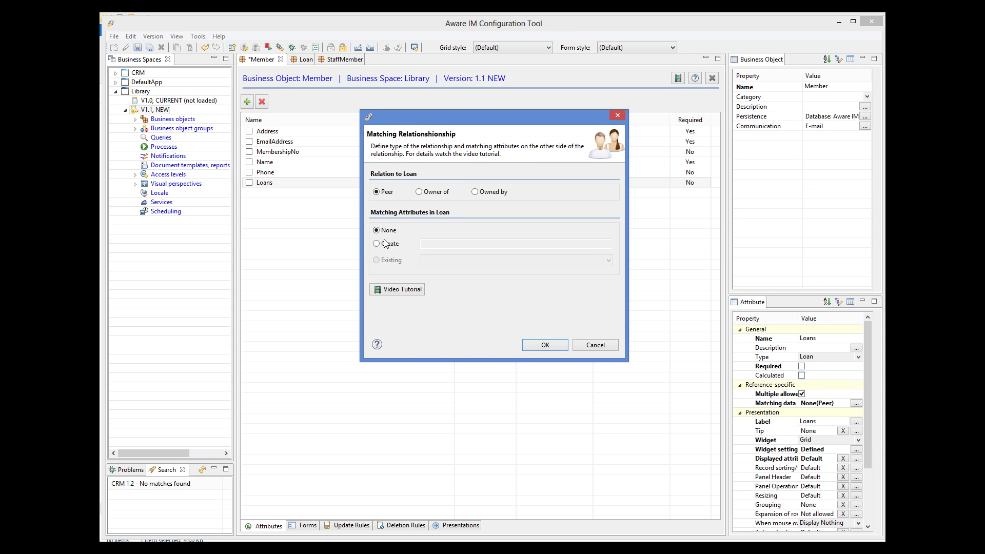
click(386, 243)
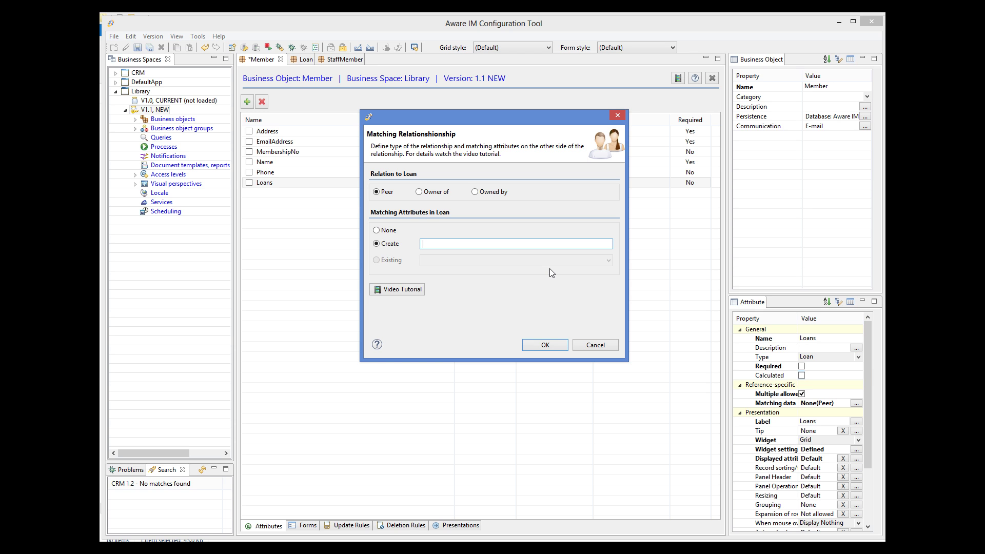
text(Member)
click(533, 345)
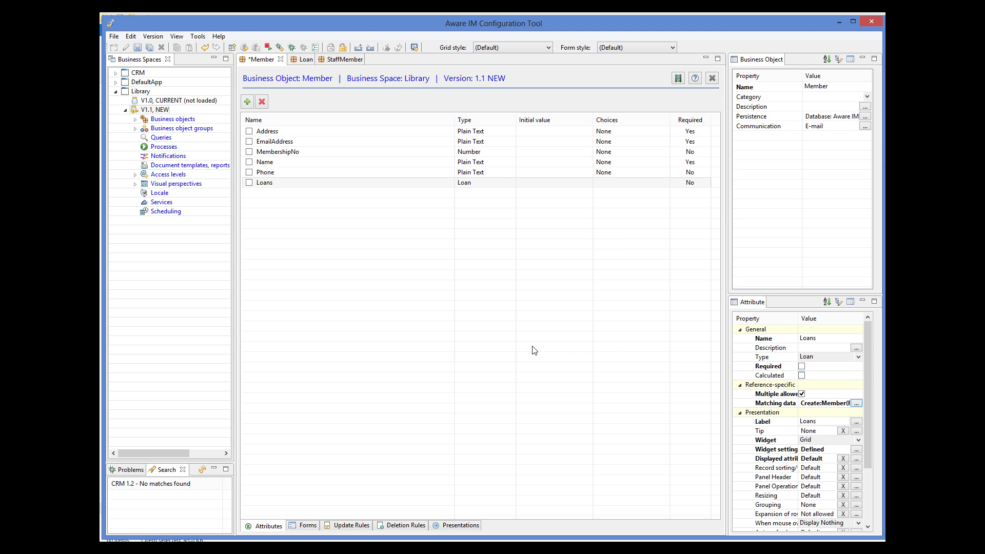
click(137, 48)
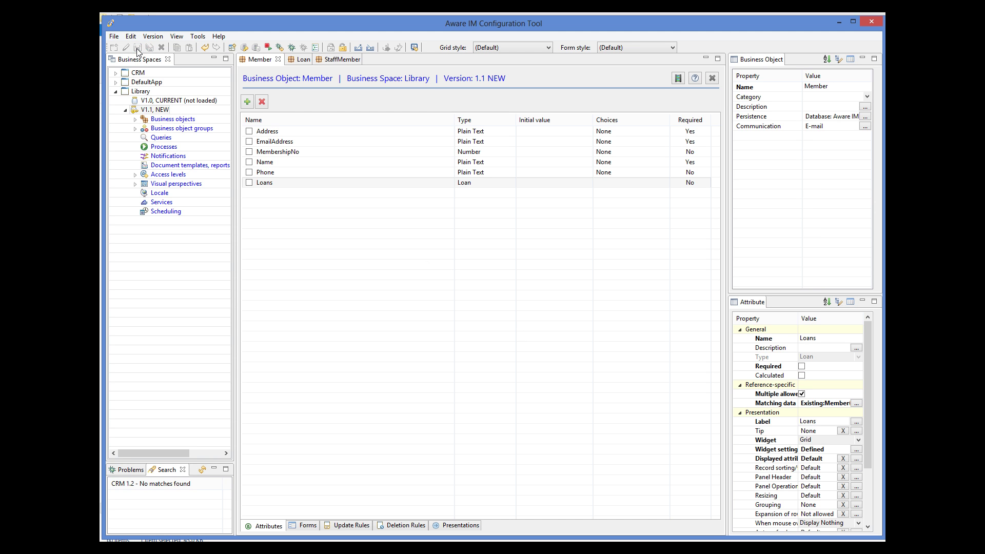
Step: Disallow multiple values for the Loan object's Member attribute and save the object
click(302, 61)
click(286, 152)
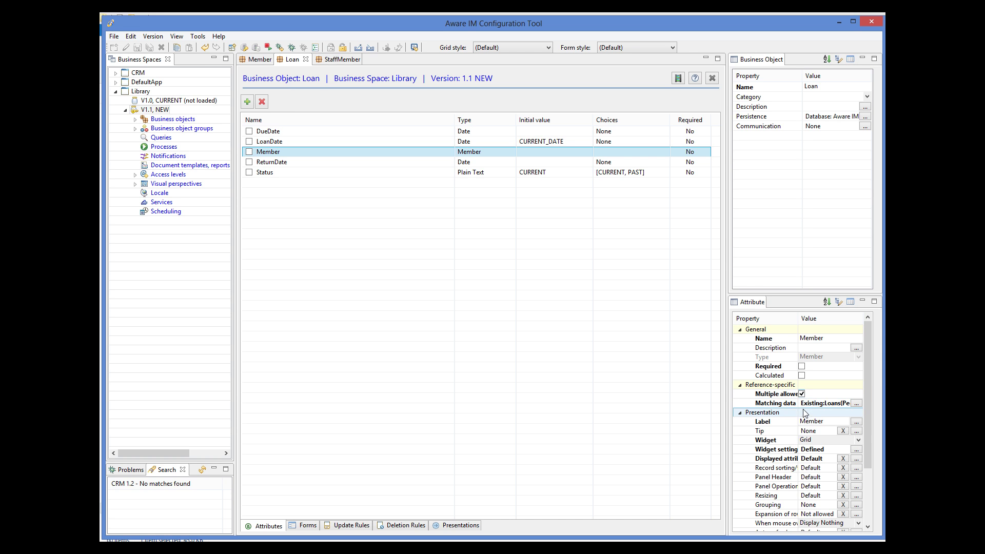
click(801, 394)
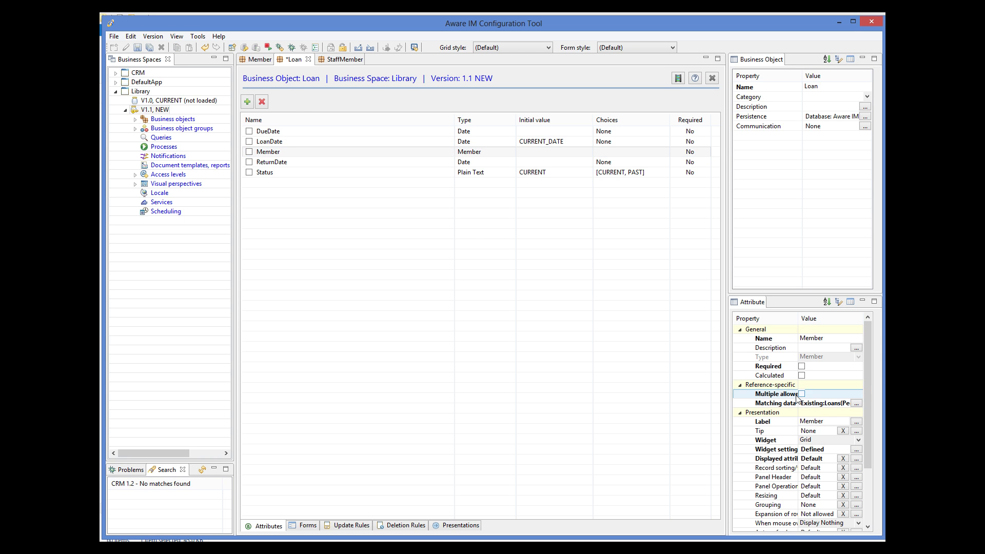
click(136, 50)
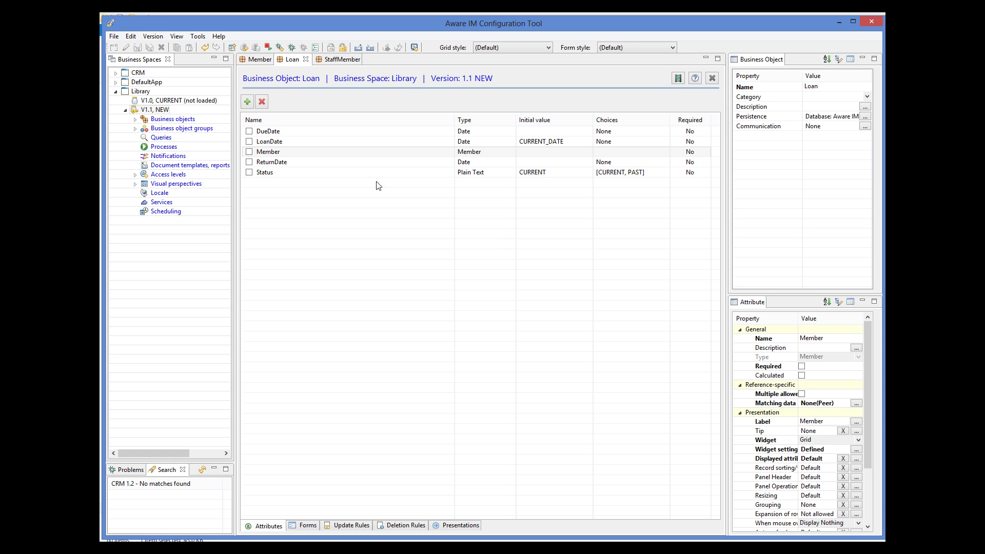
Step: Add an attribute named Item of type Item to the Loan object
click(249, 102)
text(Item)
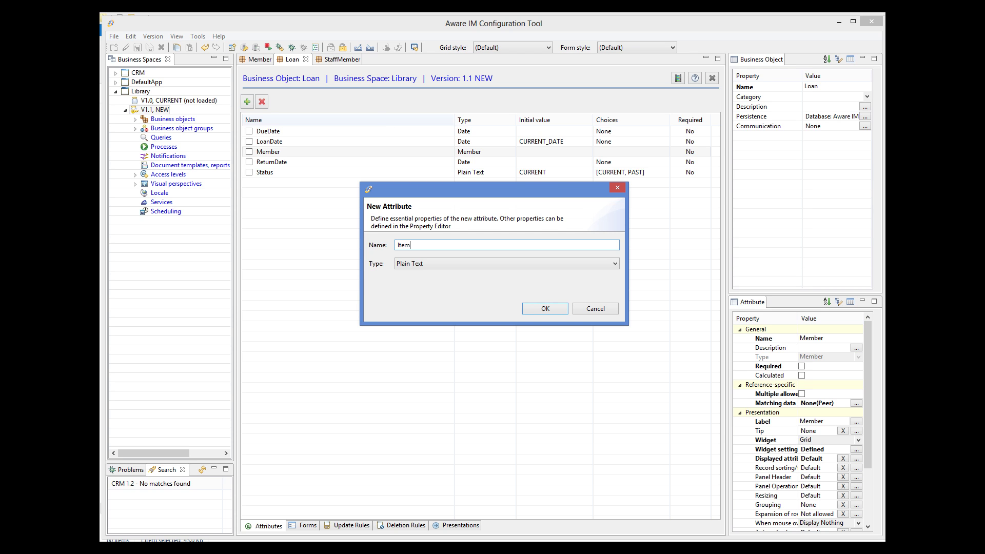
click(419, 263)
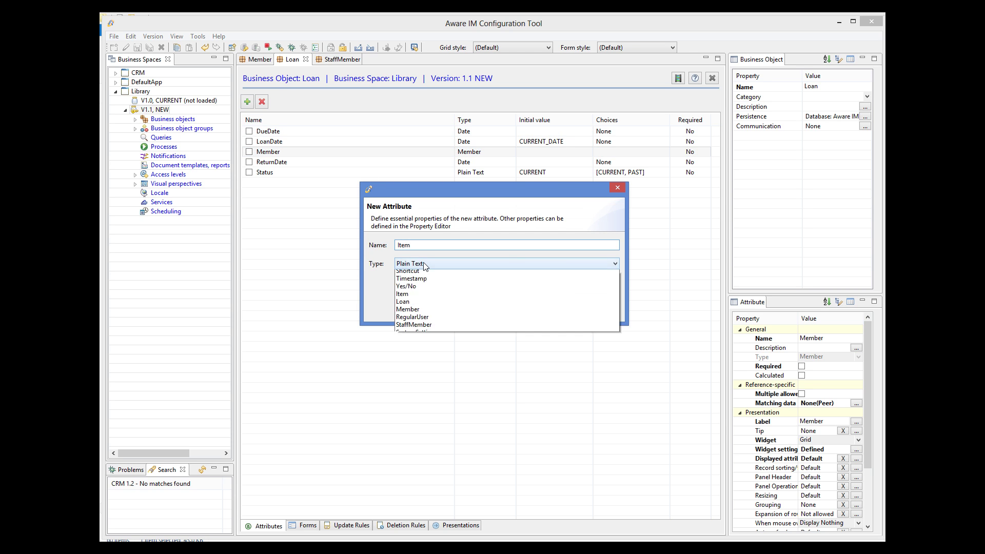
click(419, 351)
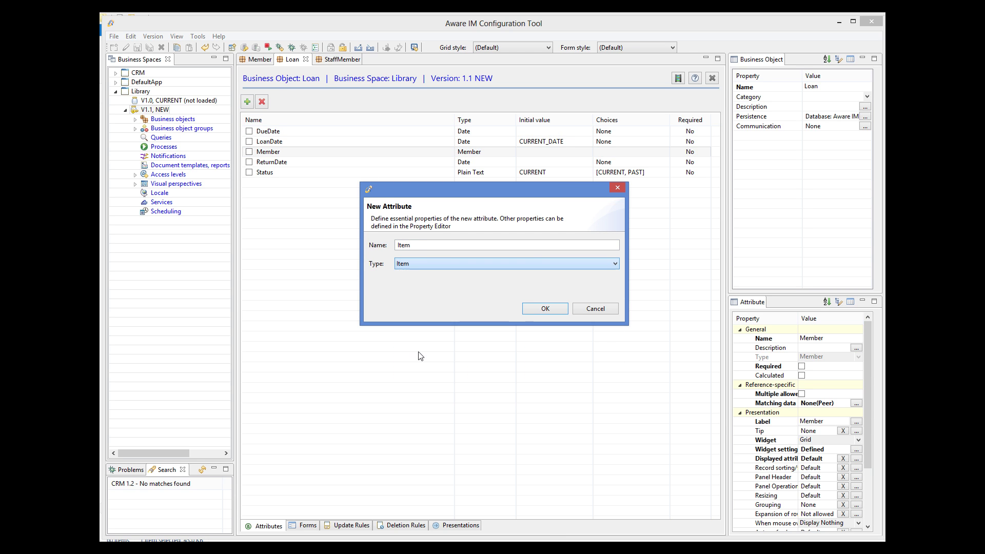
click(543, 310)
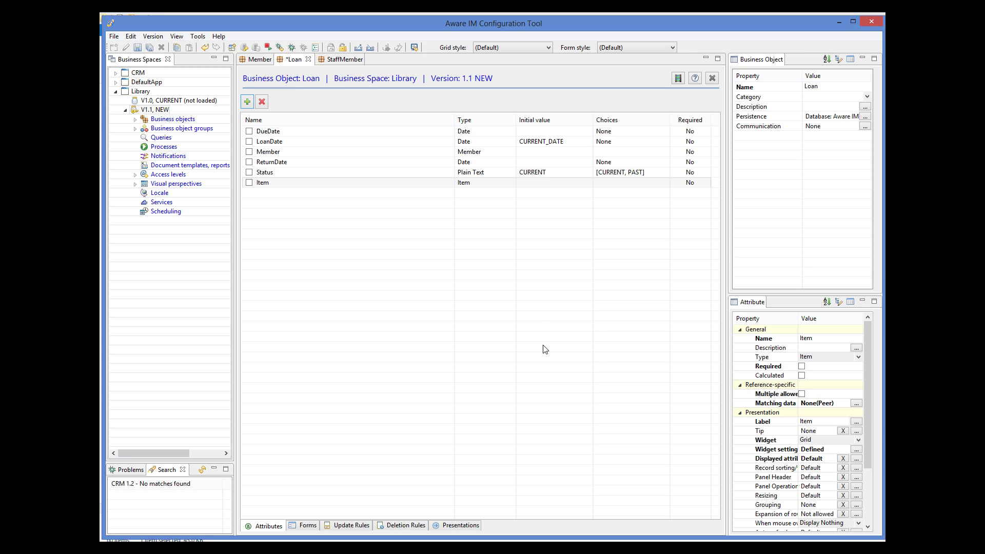
Step: Create a matching attribute named Loans in the Item object for Loan's Item attribute and save the Loan object
click(855, 403)
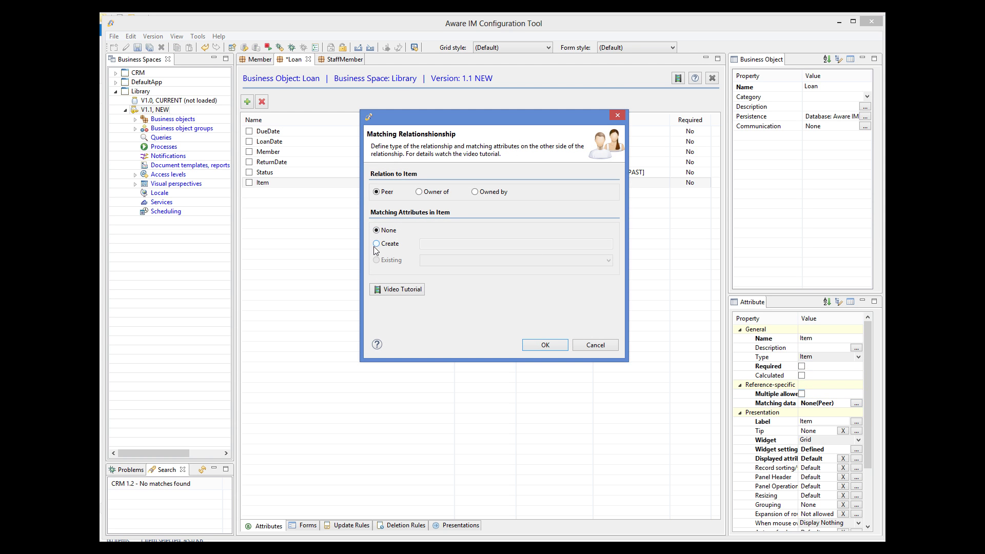
click(376, 244)
click(425, 243)
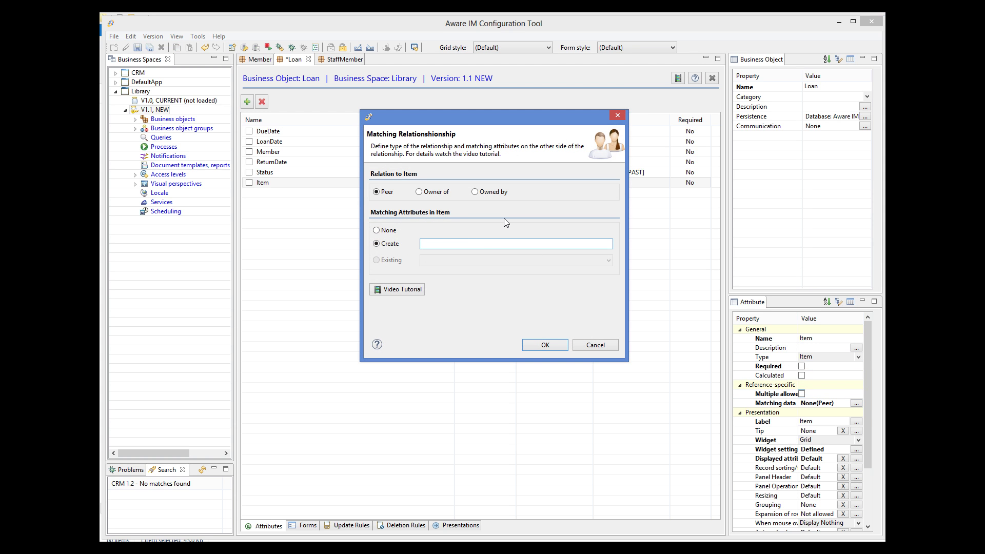
text(Loans)
click(561, 345)
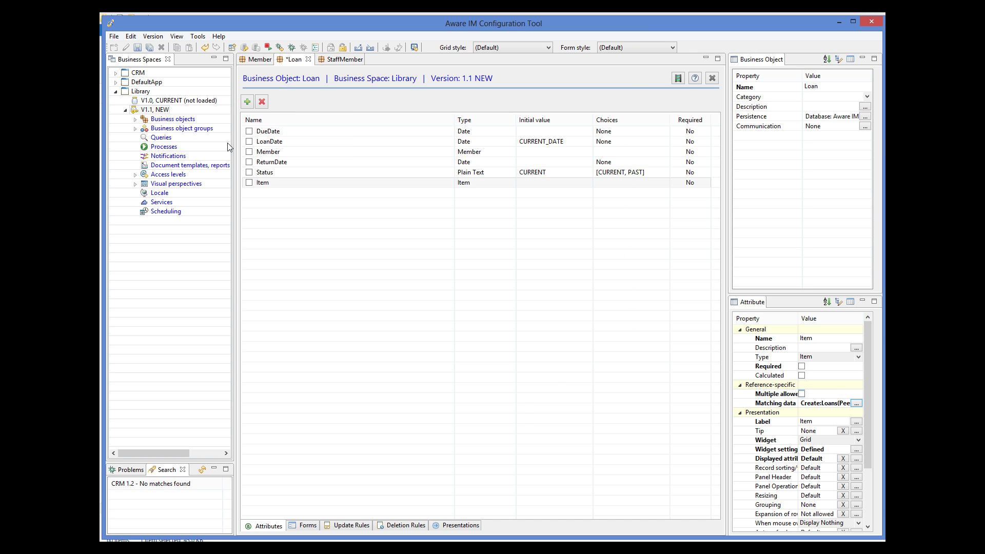
click(137, 47)
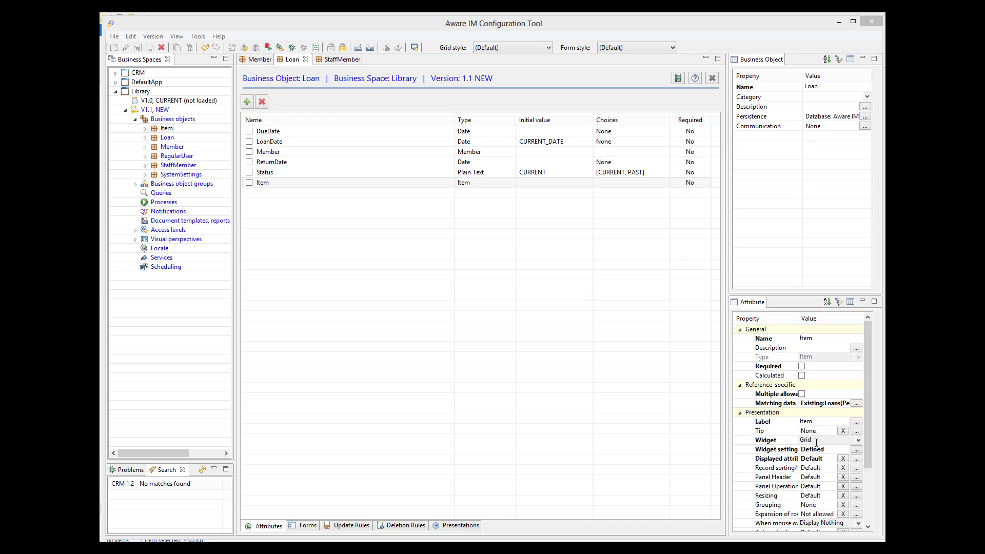
Step: Open the Item business object and add an update rule named Item availability
double_click(168, 129)
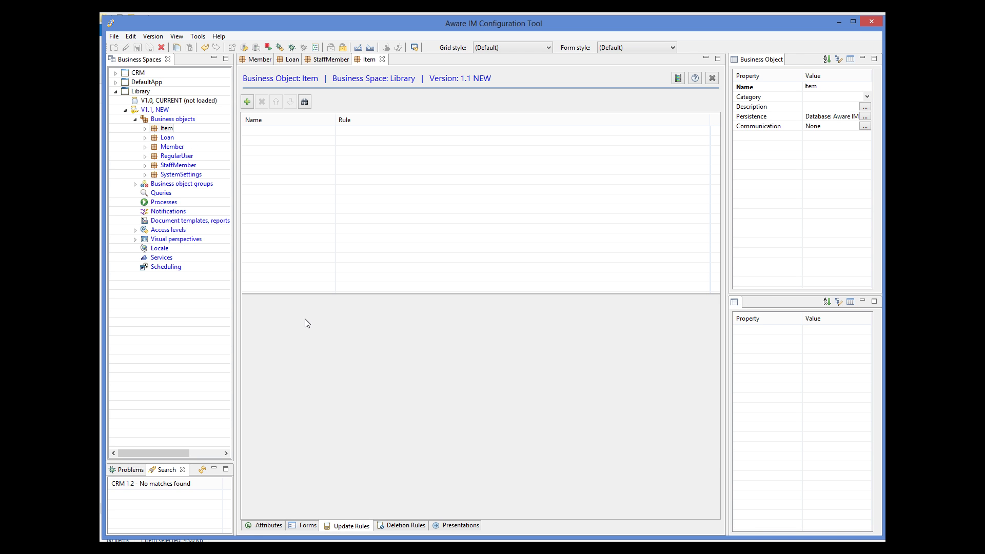
click(248, 102)
text(I)
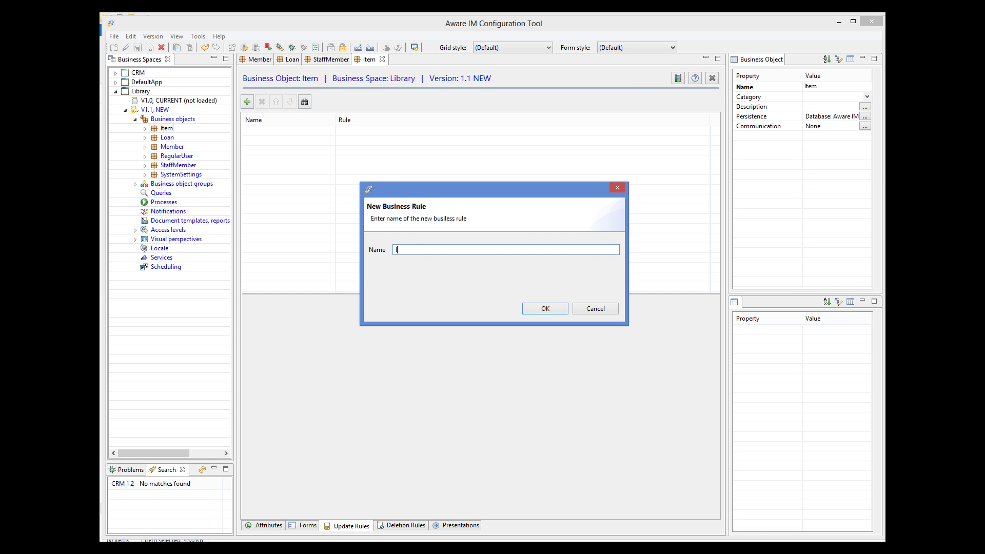
text(tem availability)
click(547, 310)
Step: Write the rule setting Item.ItemAvailable to 'Yes' when the count of loans in Item.Loans with Status 'CURRENT' is 0, otherwise 'No', and save the object
click(399, 364)
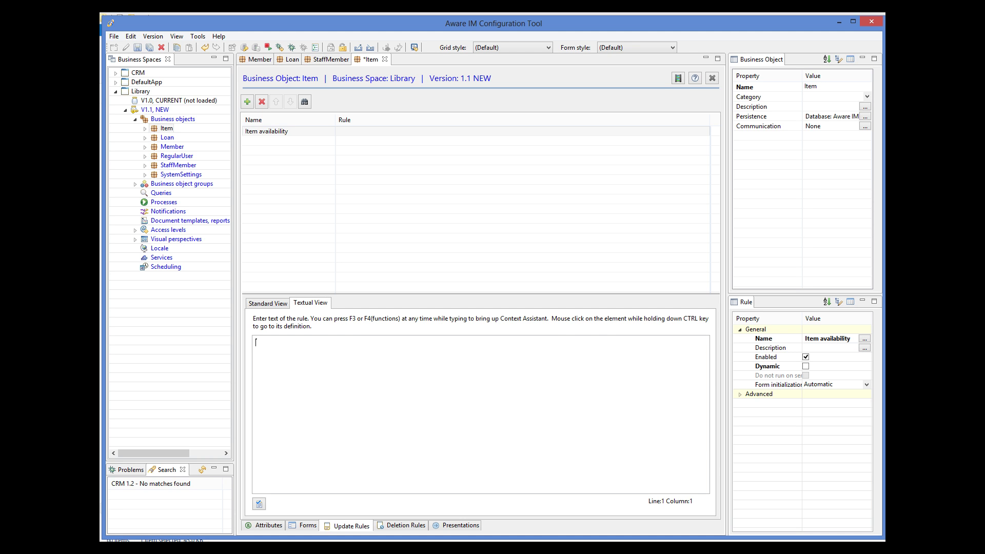
text(IF COUNT Loan WHERE (Loan IN Item.Loans AND Loan.Status='CURRENT') = 0 Then   Item.ItemAvailable='Yes' ELSE  Item.ItemAvailable='No')
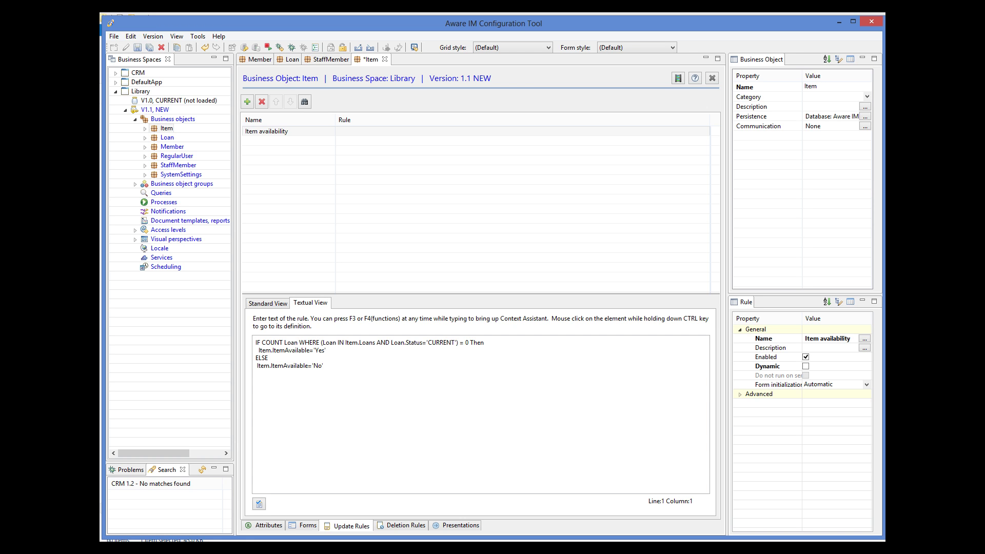
click(138, 48)
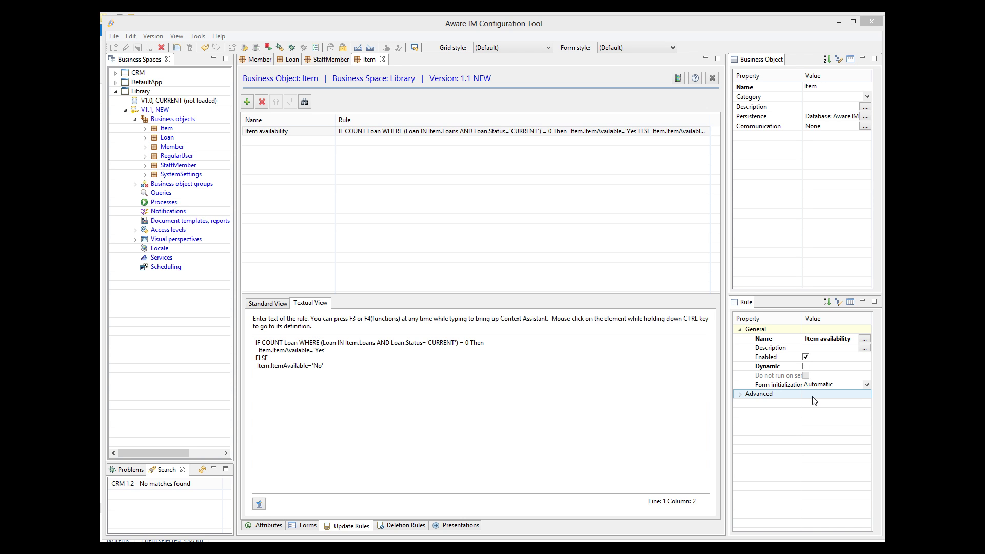
Step: Add an Item update rule named Uniqueness of code that reports the error 'Item with this code already exists' when another Item has the same Code
click(248, 101)
text(Uniqueness of code)
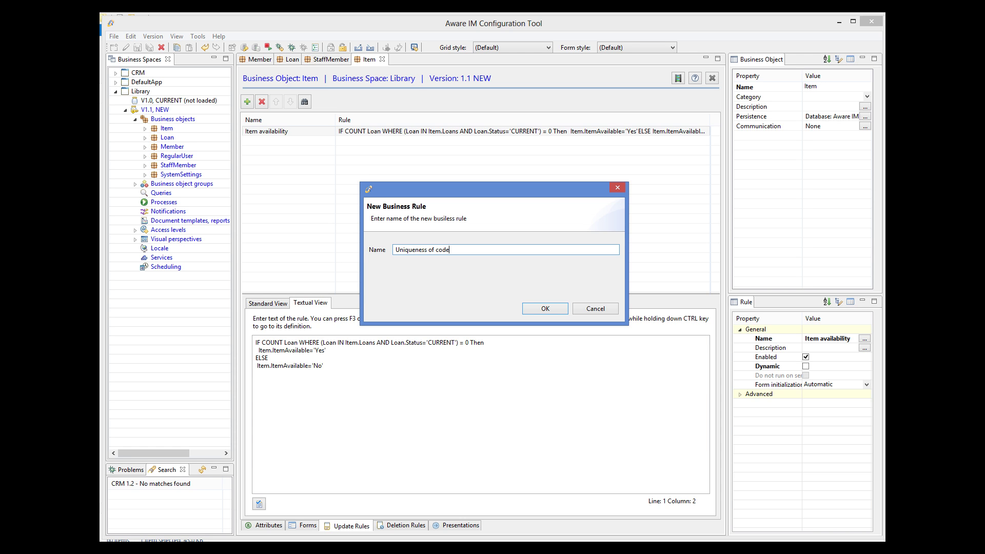
click(543, 309)
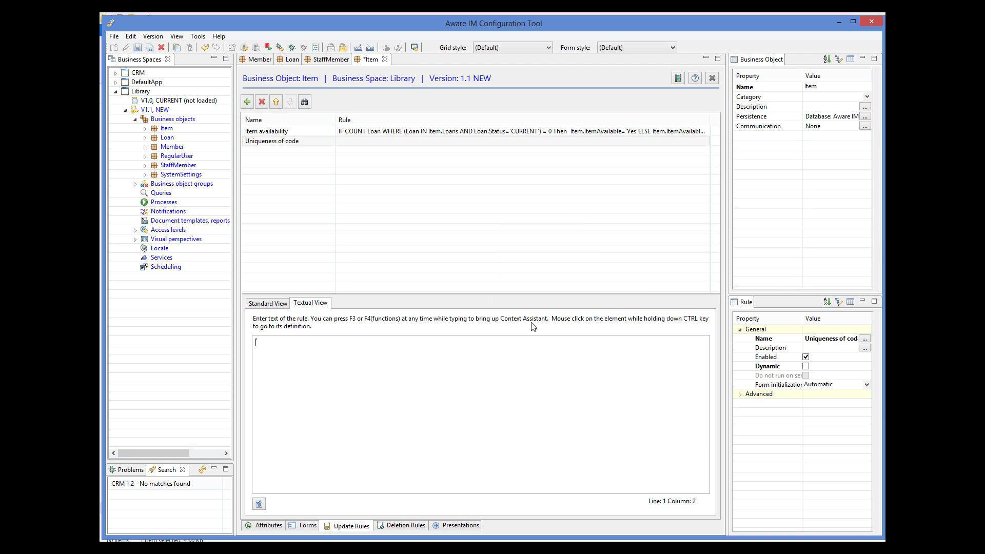
text(IF EXISTS Item WHERE (Item.ID<> ThisItem.ID AND Item.Code = ThisItem.Code) THEN    REPORT ERROR 'Item with this code already exists')
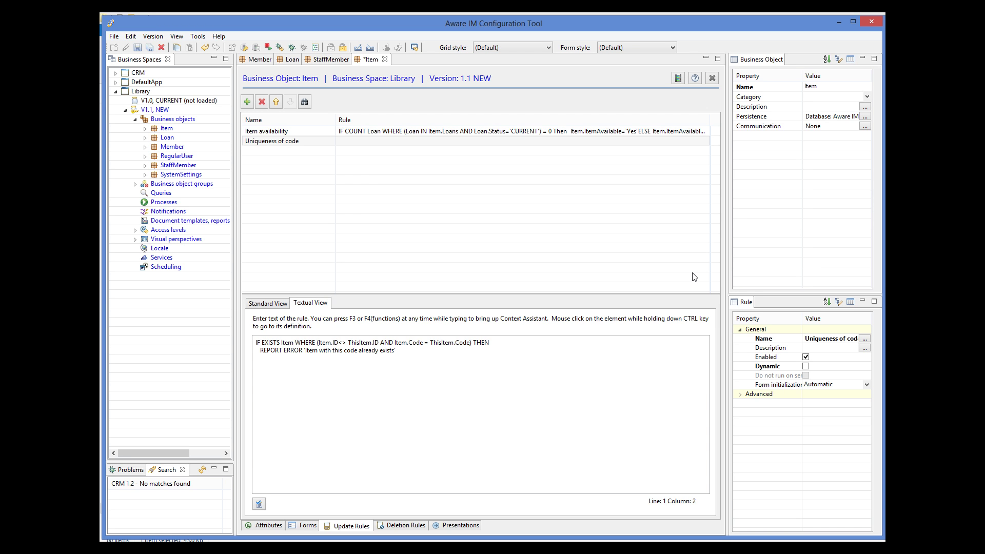
Step: Save the Item business object with its new uniqueness rule
click(138, 48)
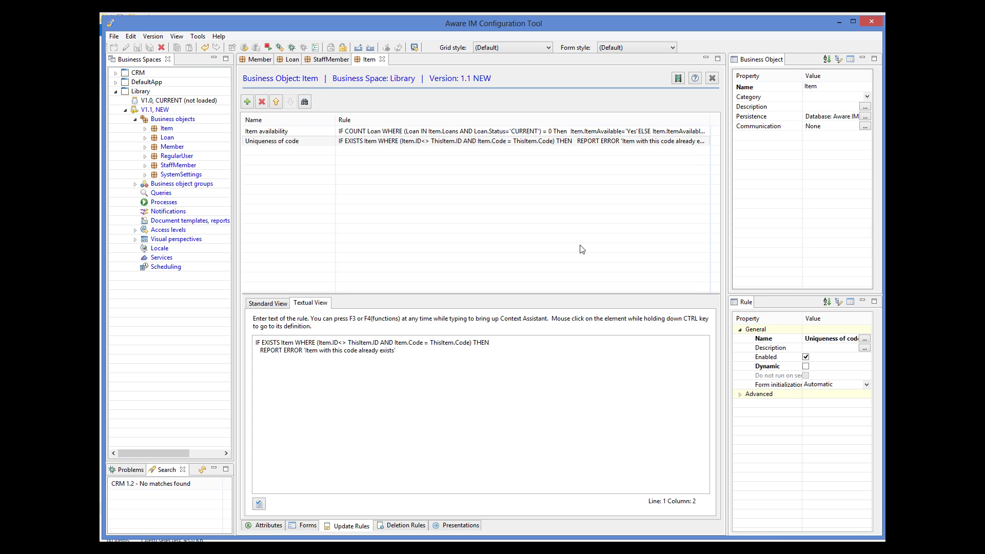
click(582, 249)
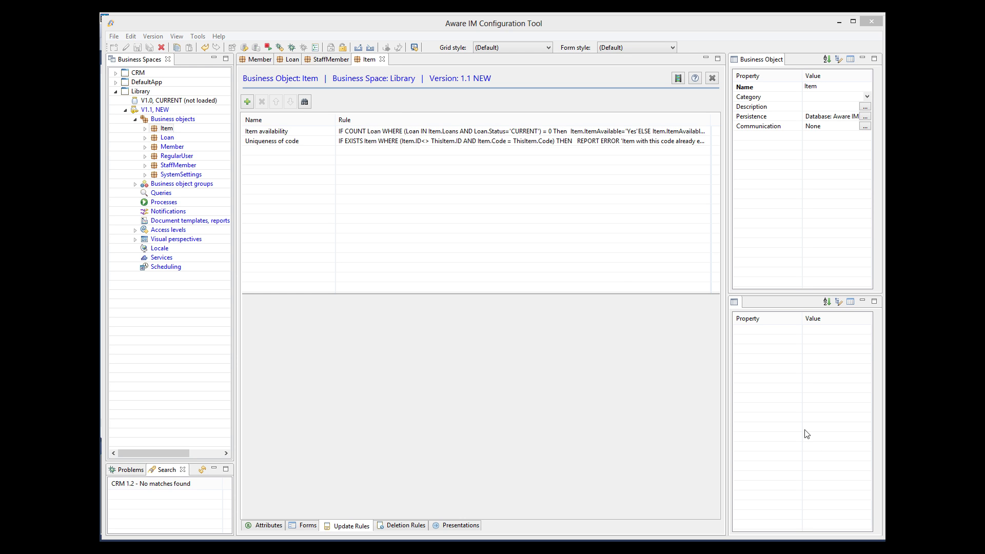
Step: Add and save a Loan update rule named Unavailable item, reporting 'Cannot create the loan. The item is unavailable' for new loans with Loan.Item.ItemAvailable = 'No'
click(290, 60)
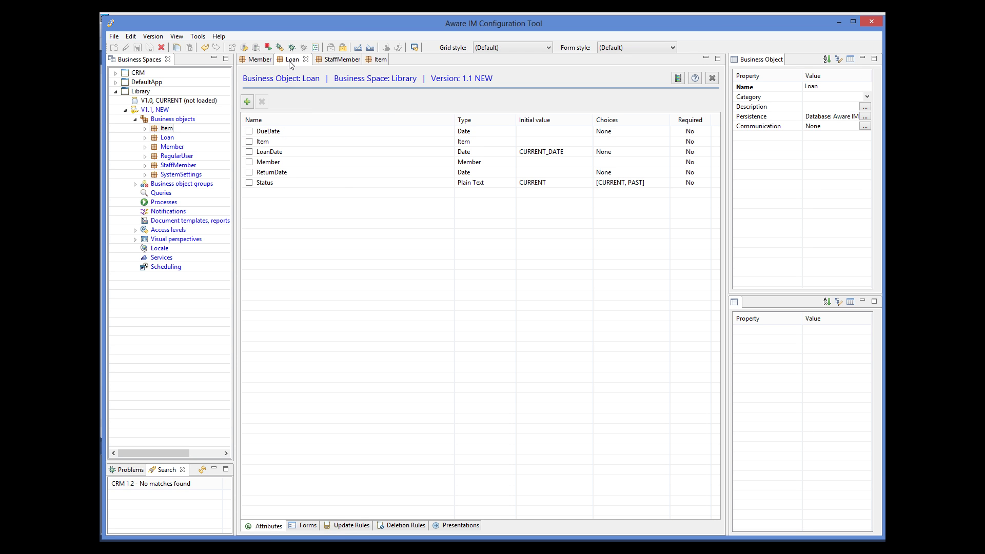
click(337, 526)
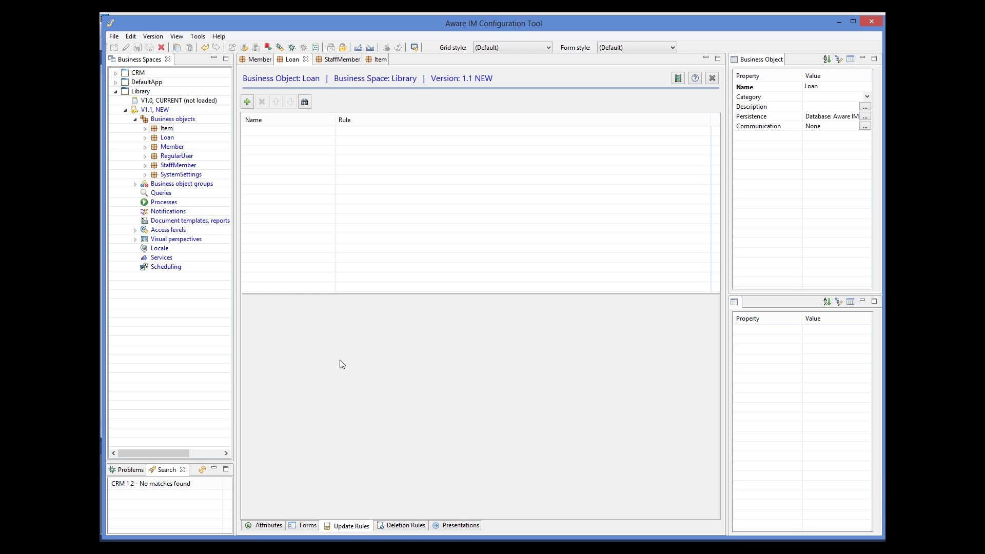
click(248, 102)
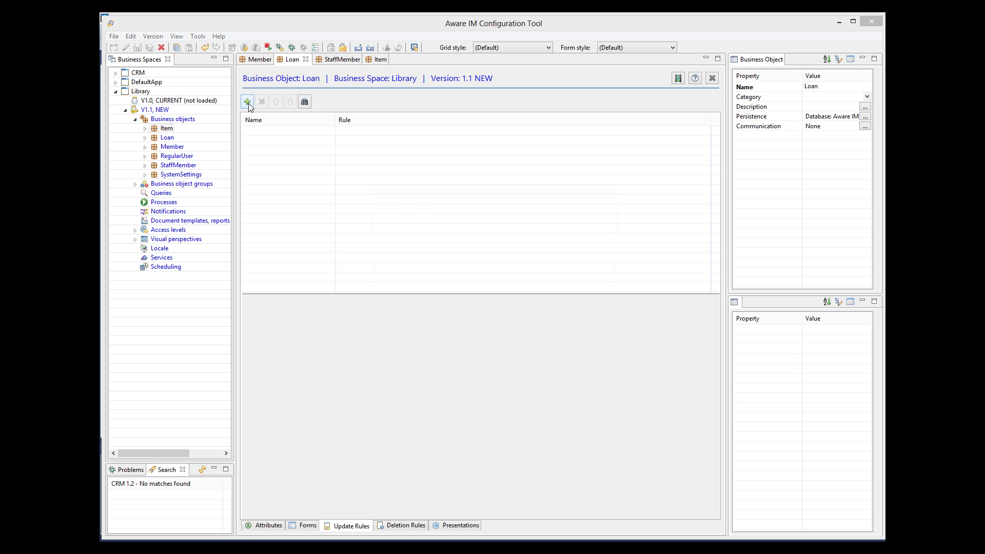
text(Unavailable item)
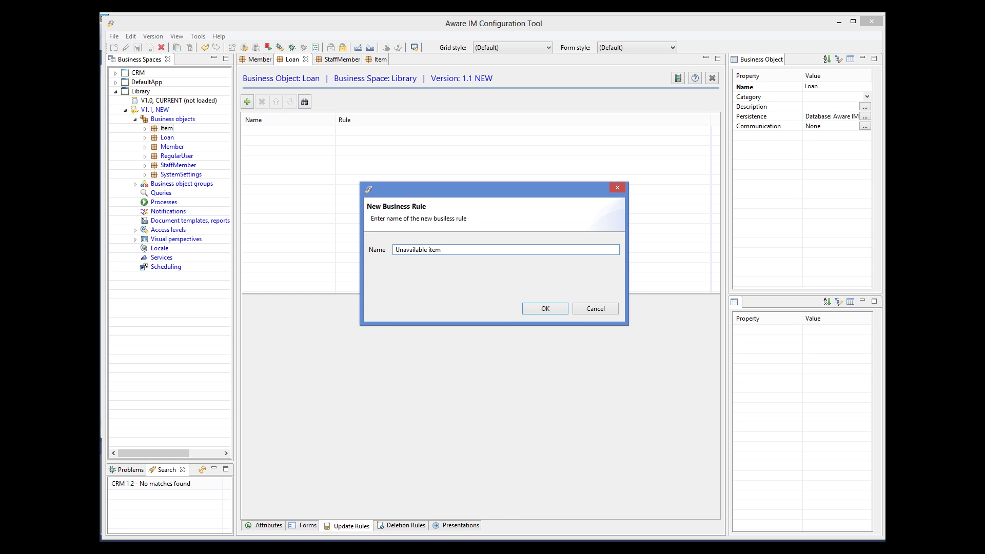
click(542, 309)
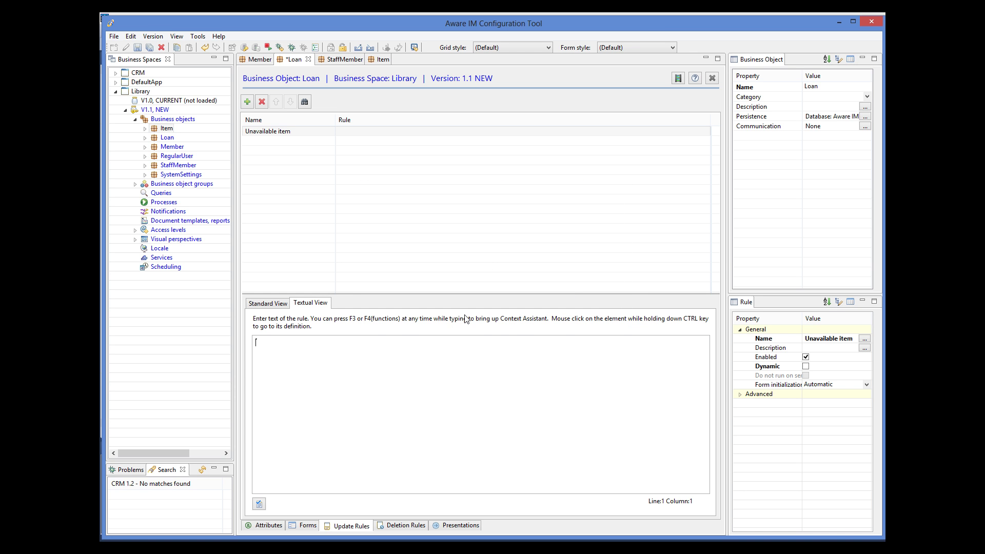
text(IF Loan IS NEW AND Loan.Item.ItemAvailable = 'No' THEN    REPORT ERROR 'Cannot create the loan. The item is unavailable')
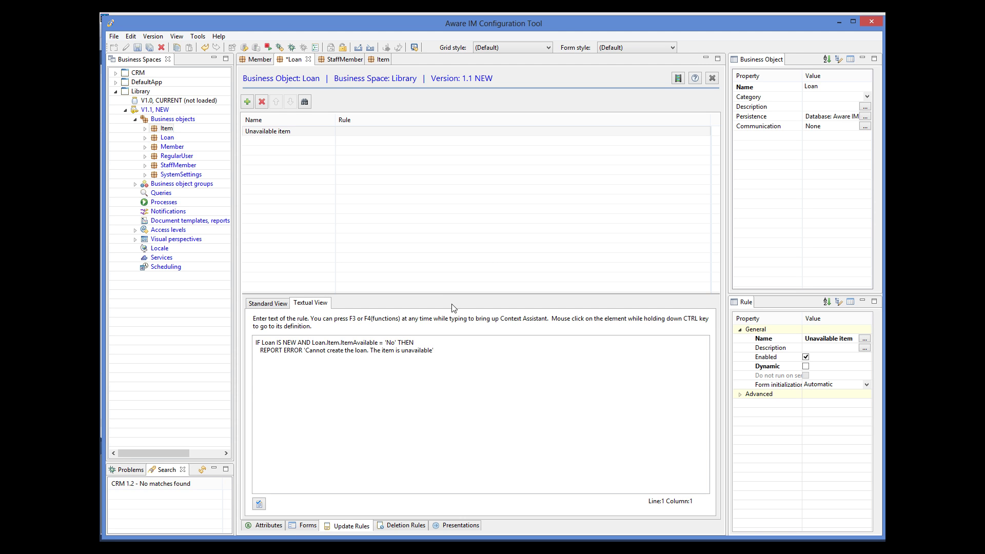
click(138, 47)
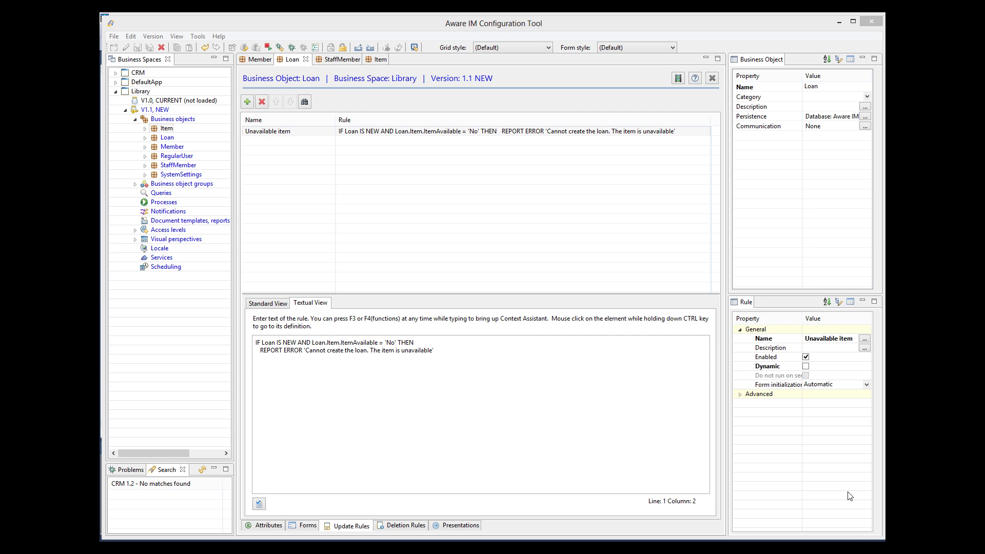
Step: Add and save Loan rule 'Reject if more than 5 loans already', reporting 'Member already has 5 loans' for new loans when member's CURRENT loans are >=5
click(247, 102)
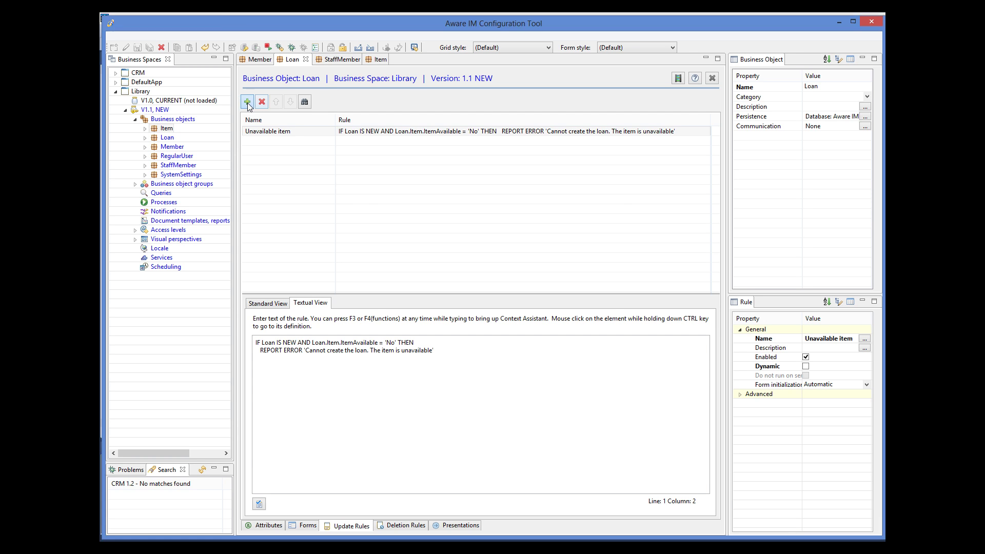
text(Reject if more than 5 loans alrea)
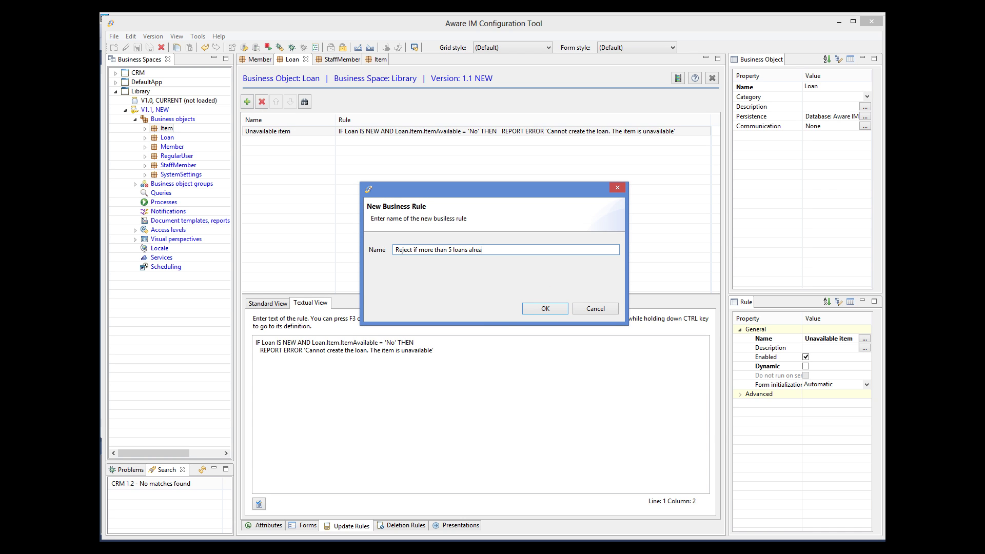
text(s)
key(BackSpace)
text(dy)
click(554, 309)
text(IF Loan IS NEW AND COUNT Loan WHERE(Loan IN ThisLoan.Member.Loans AND Loan.Status='CURRENT') >=5 THEN   REPORT ERROR 'Member already has 5 loans')
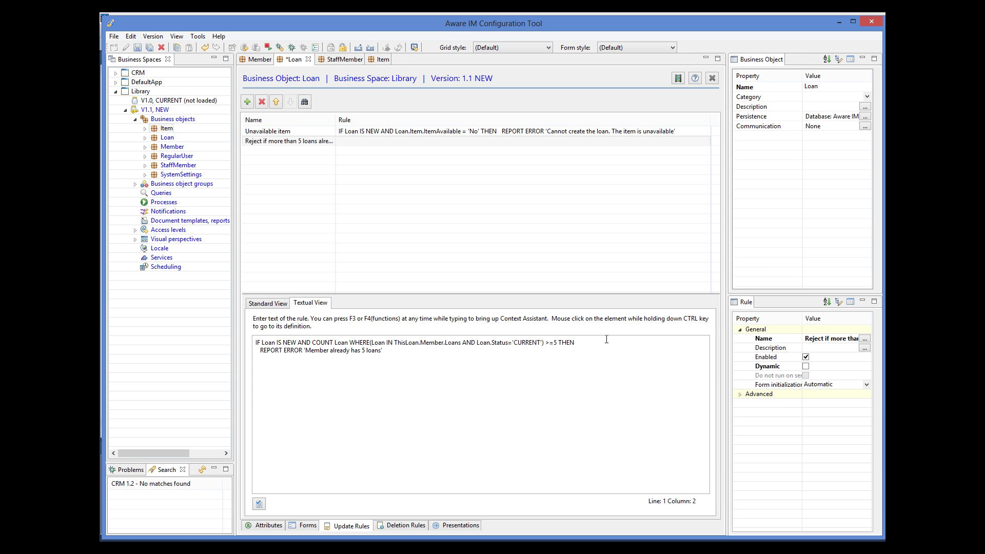
click(138, 47)
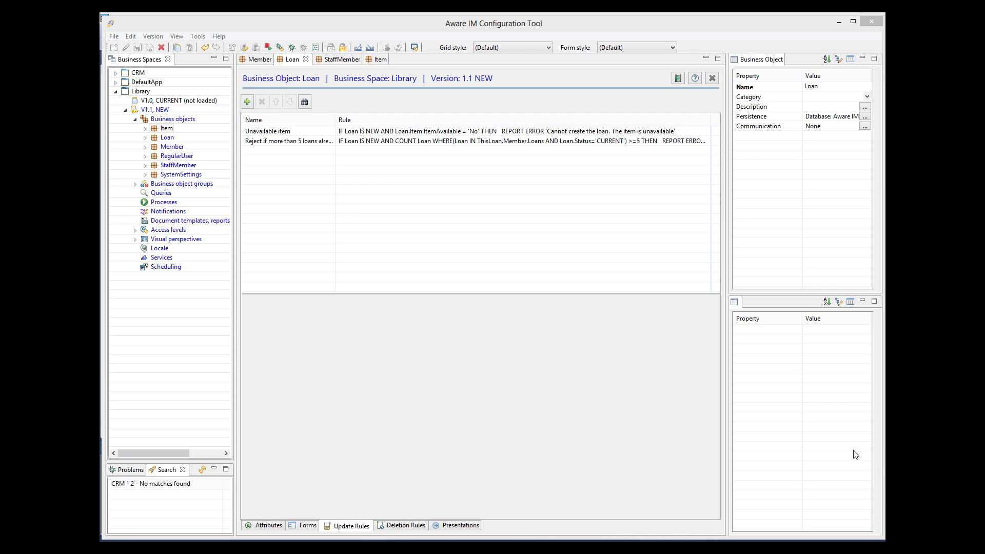
Step: Add a Loan update rule named Defeault due date that sets an undefined Loan.DueDate to Loan.LoanDate + 5, and save the object
click(247, 102)
text(Defaault due date)
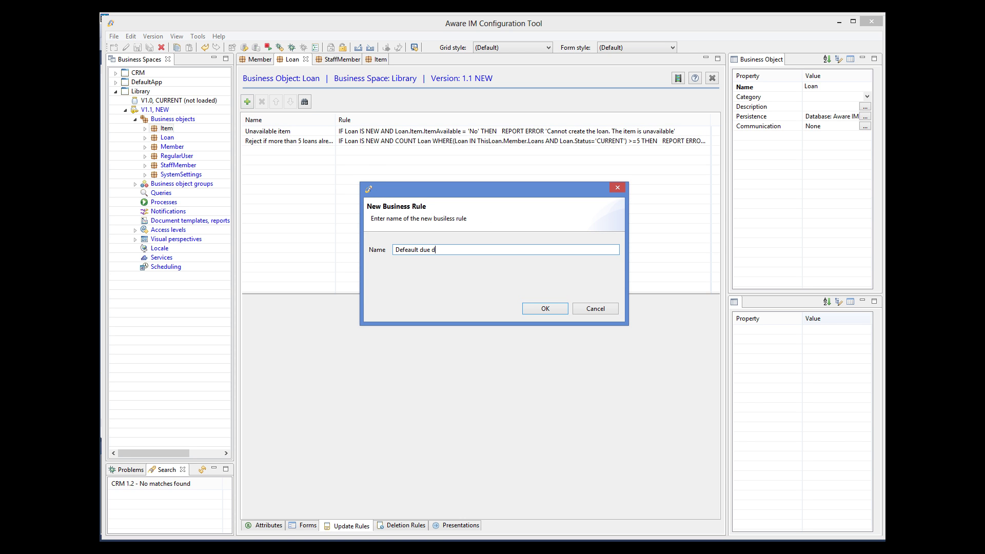
click(529, 310)
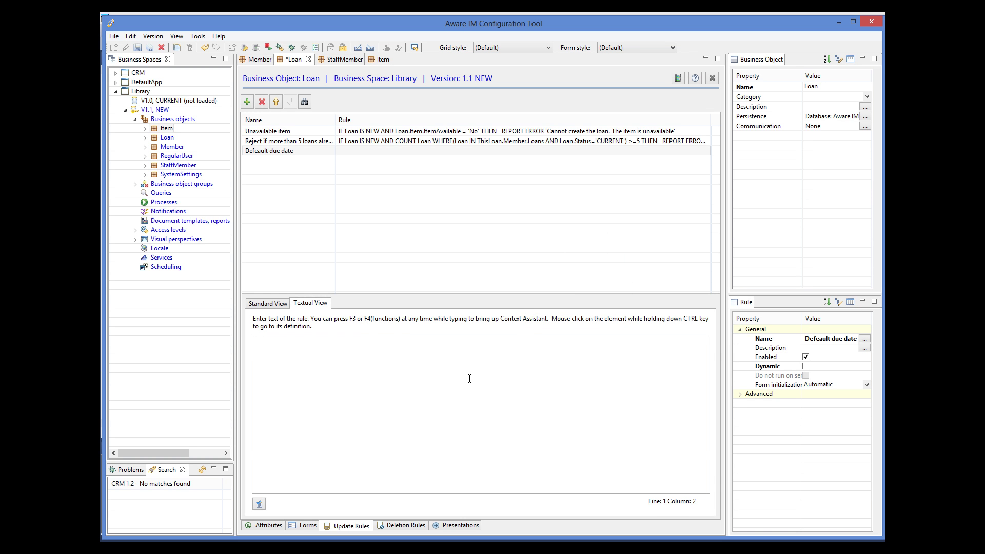
text(IF Loan.DueDate IS UNDEFINED THEN    Loan.DueDate = Loan.LoanDate + 5)
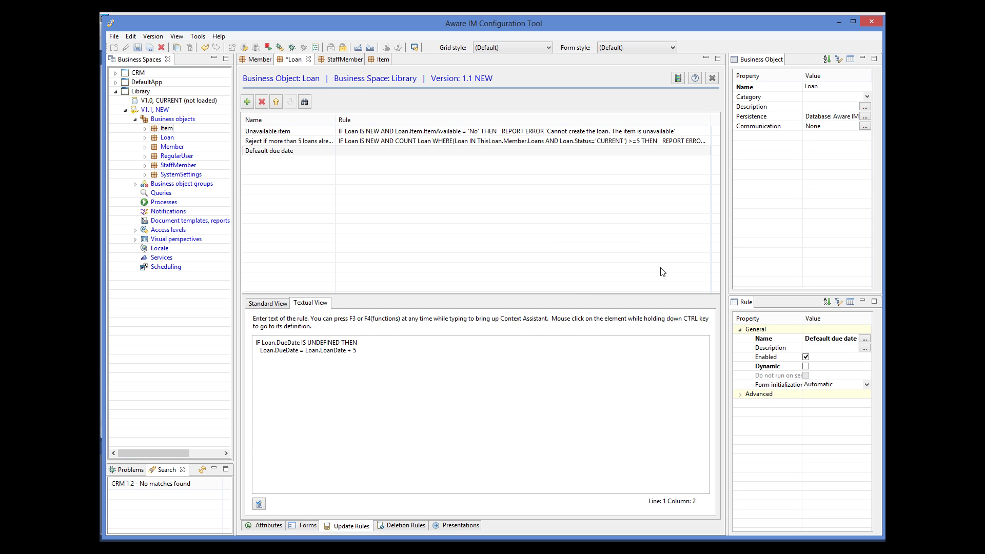
click(137, 48)
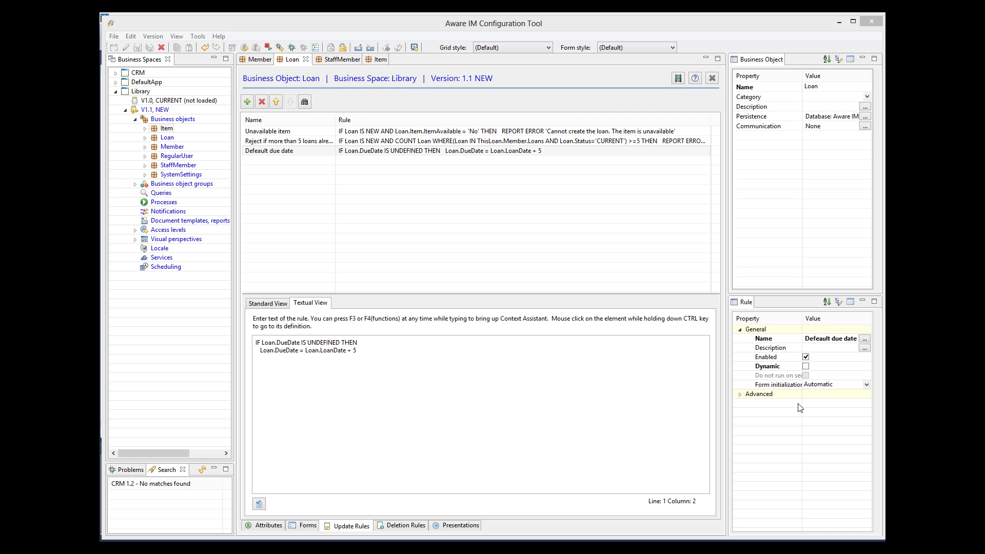
Step: Add a Loan update rule named Return date that sets Loan.ReturnDate to CURRENT_DATE when Loan.Status was changed to 'PAST'
click(247, 103)
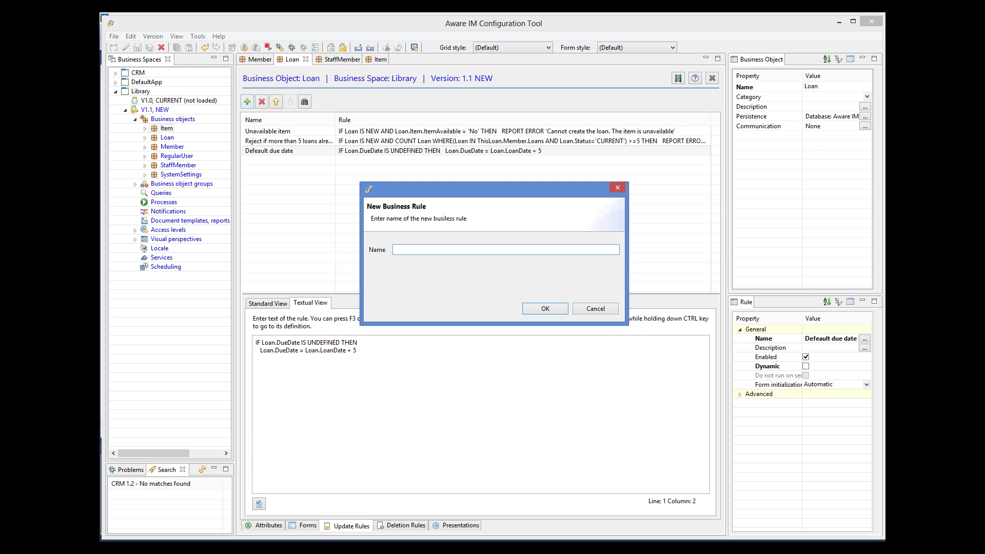
text(Return date)
click(547, 308)
text(IF Loan.Status WAS CHANGED TO 'PAST' Then   Loan.ReturnDate = CURRENT_DATE)
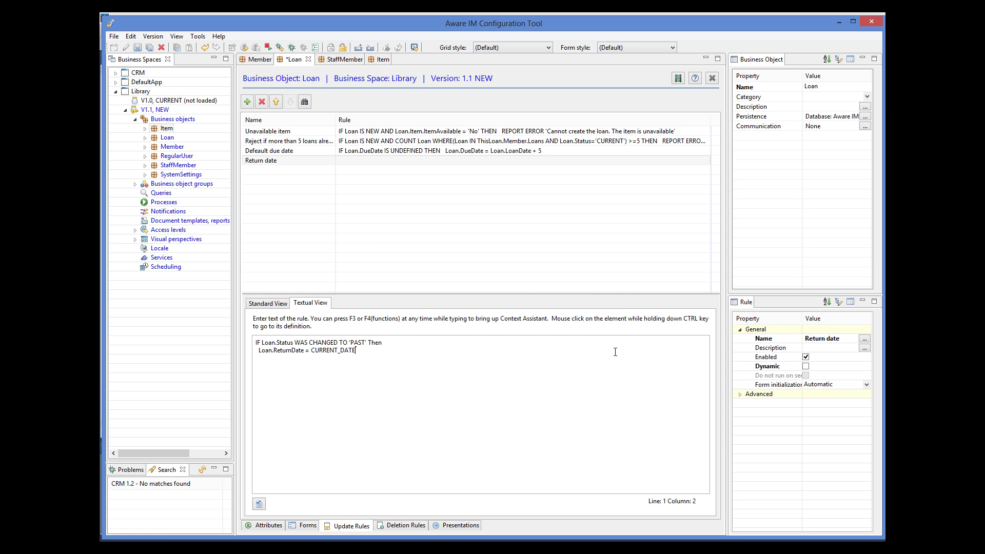